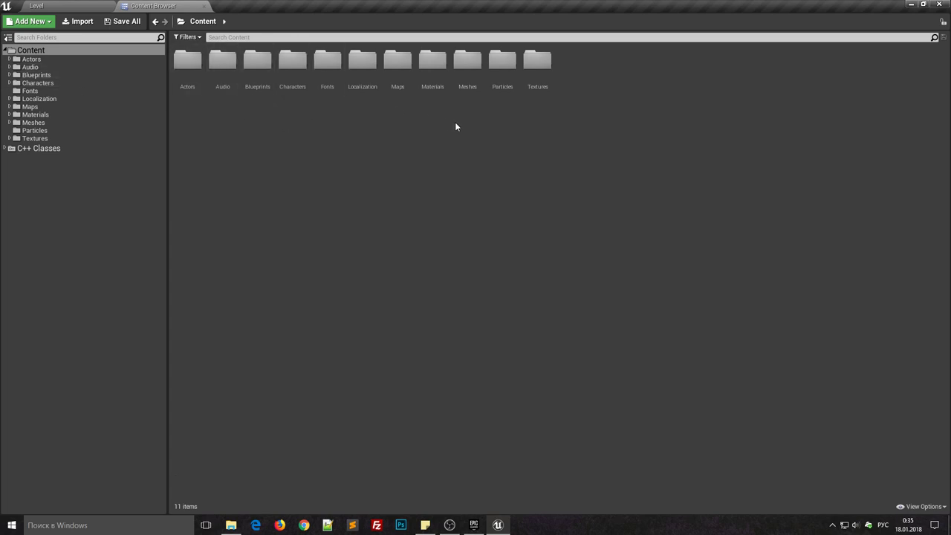
- Confirm the Localization Dashboard is enabled in Experimental preferences, then open it from the Window menu
click(37, 6)
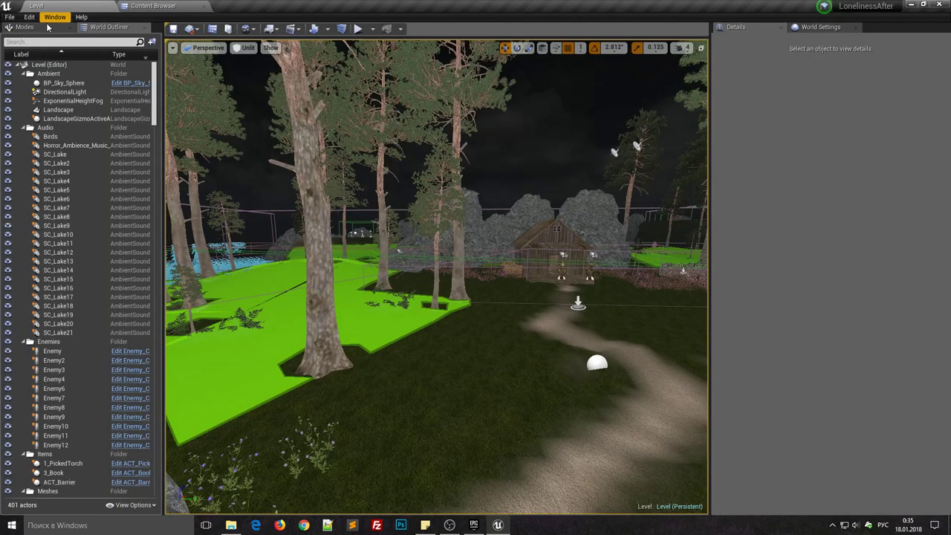
click(32, 16)
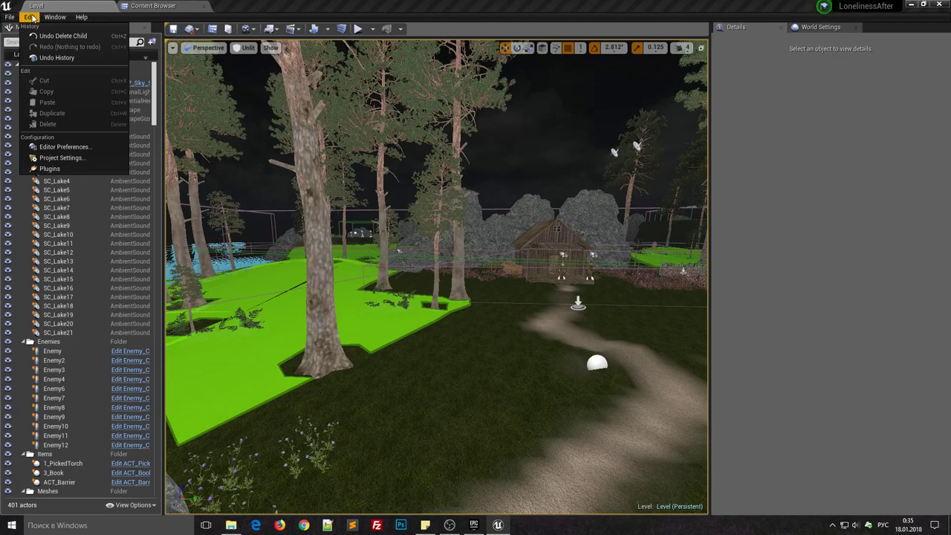
click(66, 147)
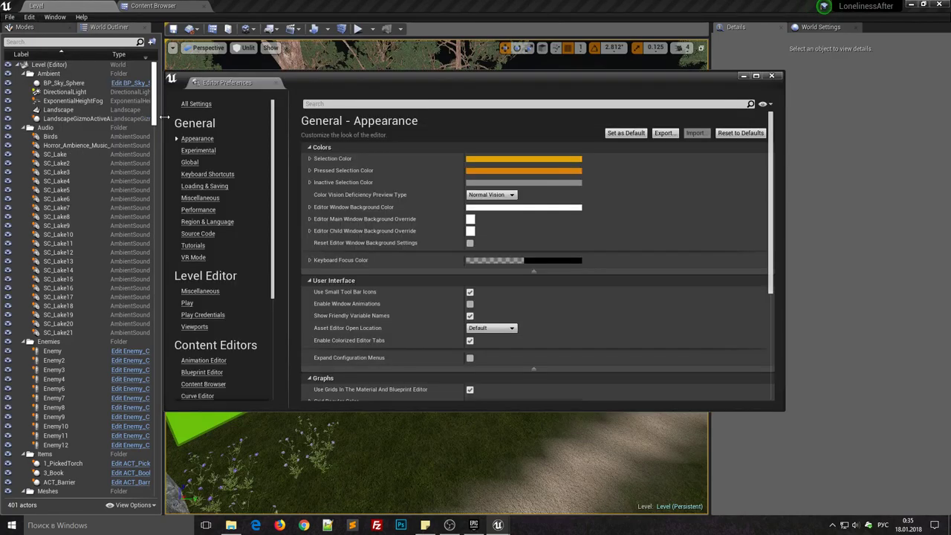
click(199, 150)
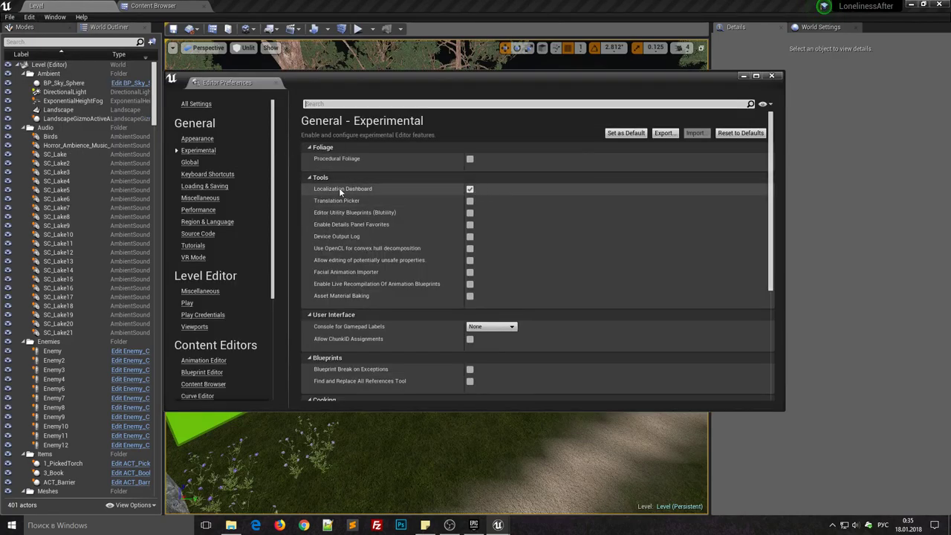
click(772, 76)
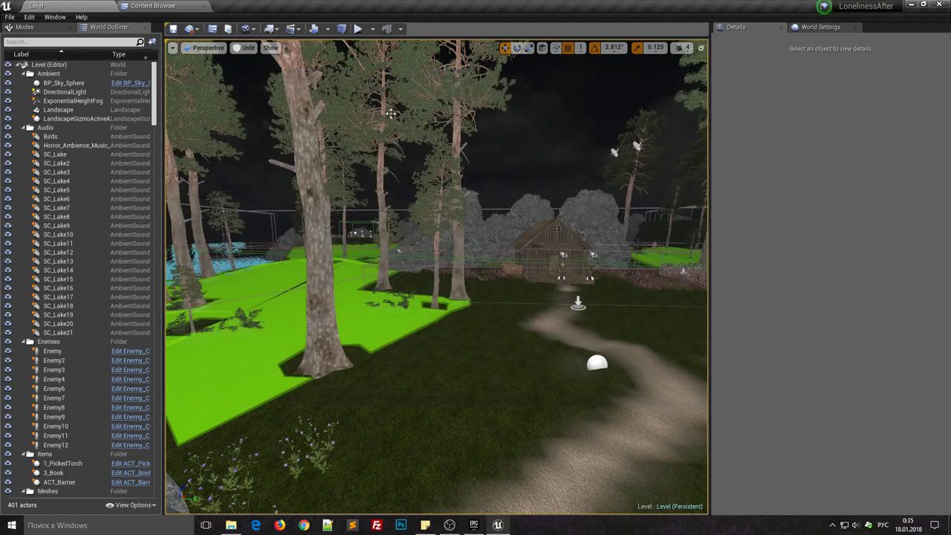
click(55, 16)
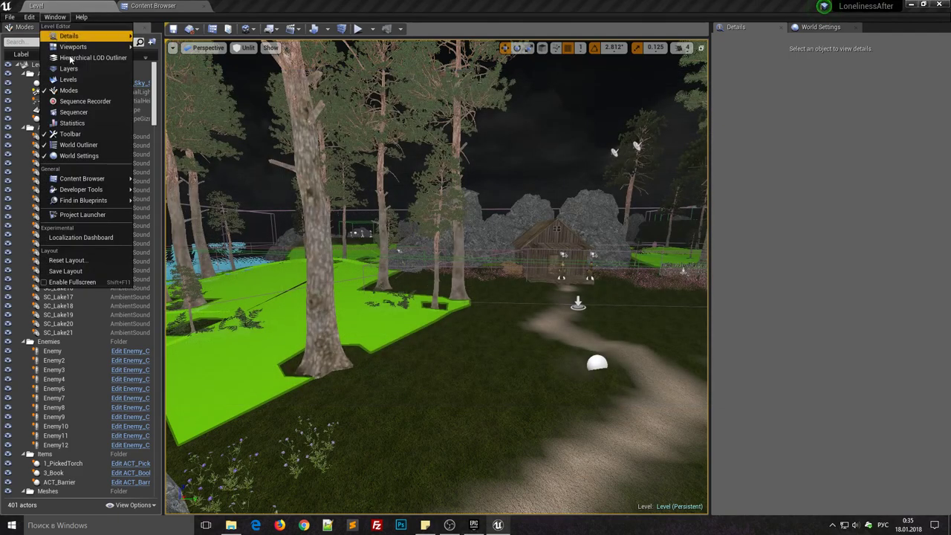
click(82, 237)
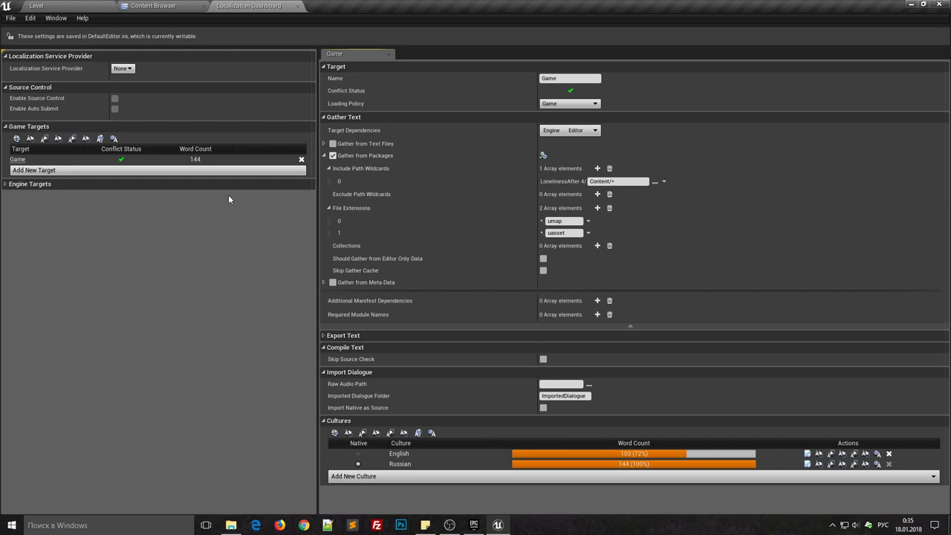
- Review the Gather from Packages and Gather from Text Files settings, including the h, cpp and ini extensions
click(324, 155)
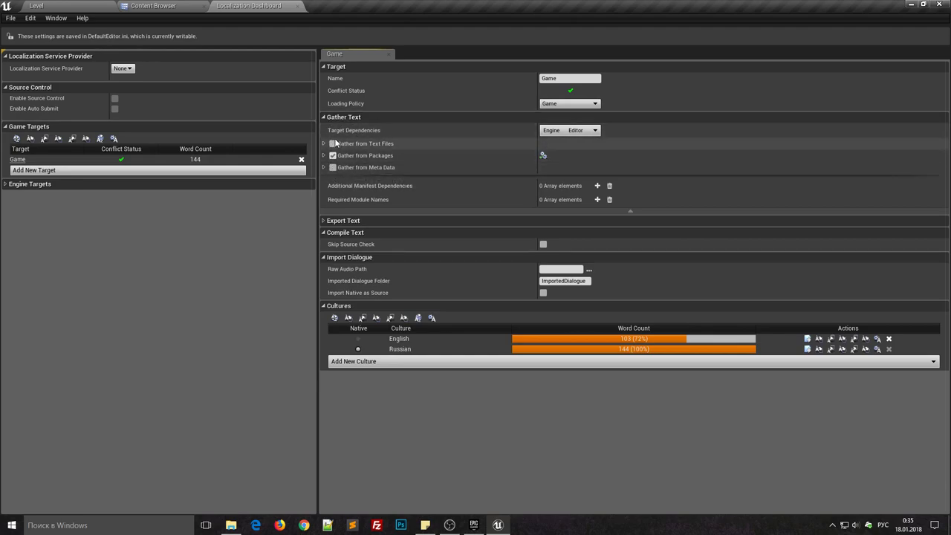
mouse_move(365, 148)
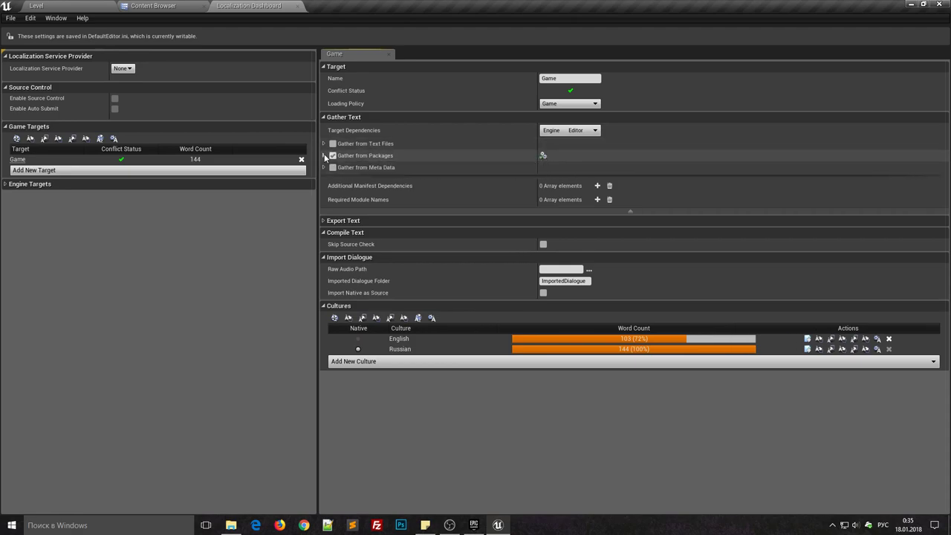
click(324, 156)
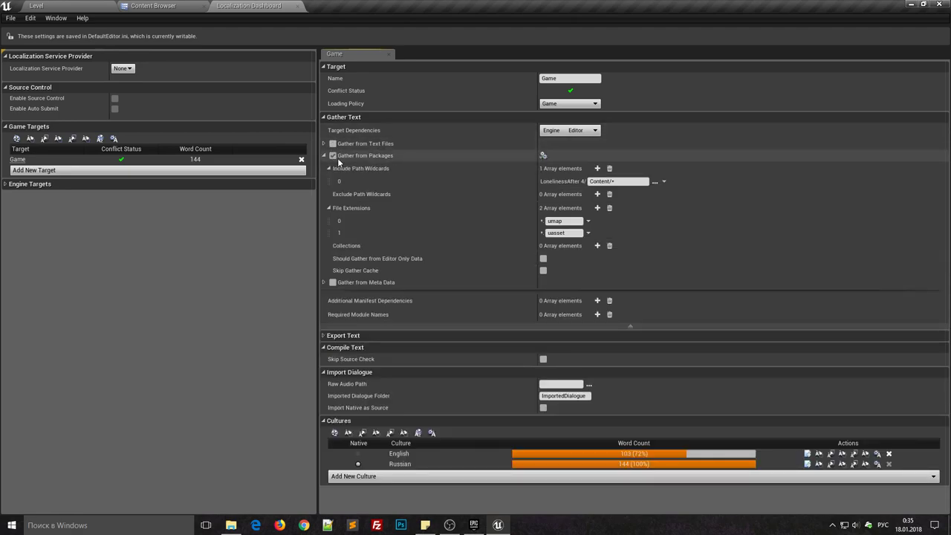
click(324, 143)
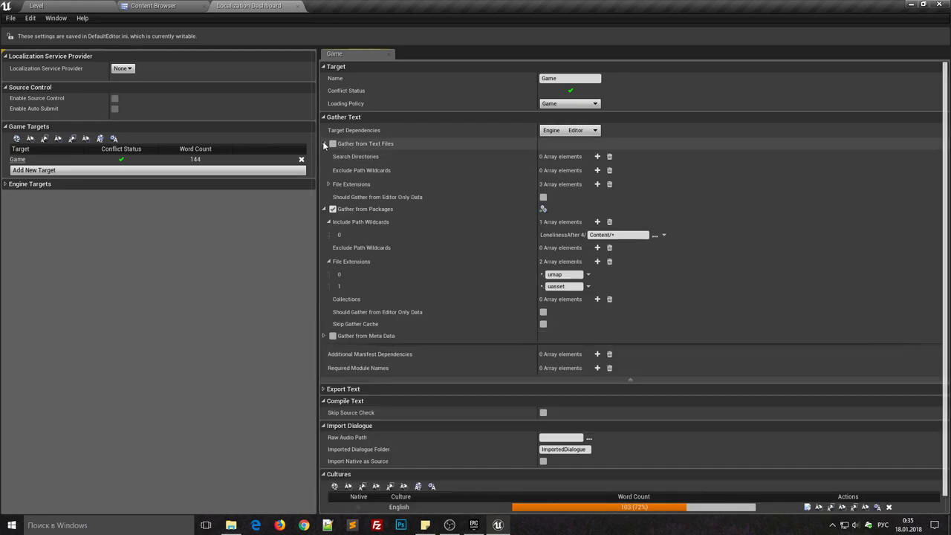
click(328, 184)
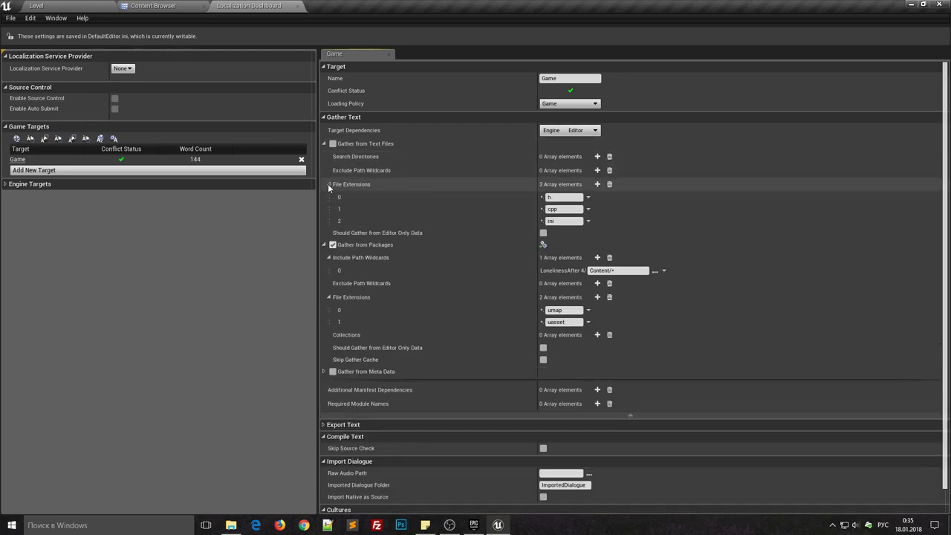
click(329, 184)
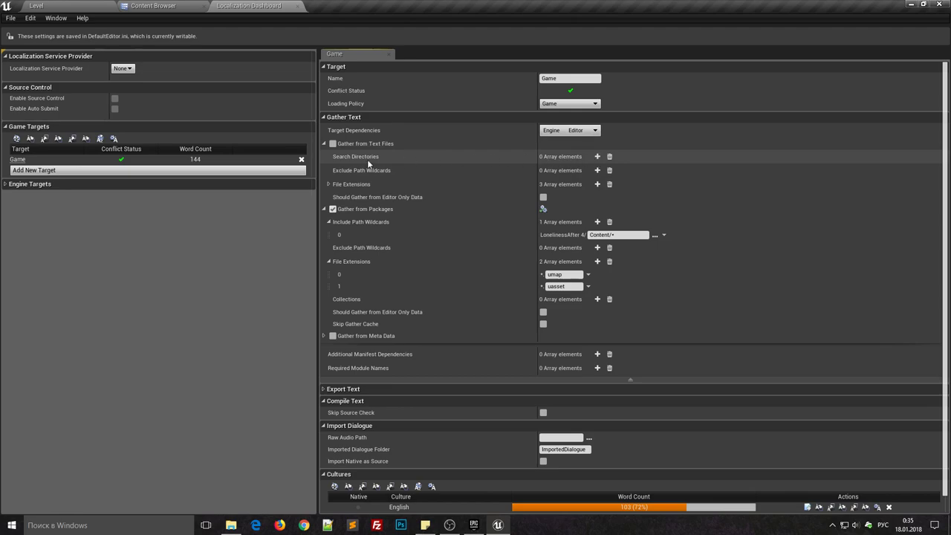
click(324, 144)
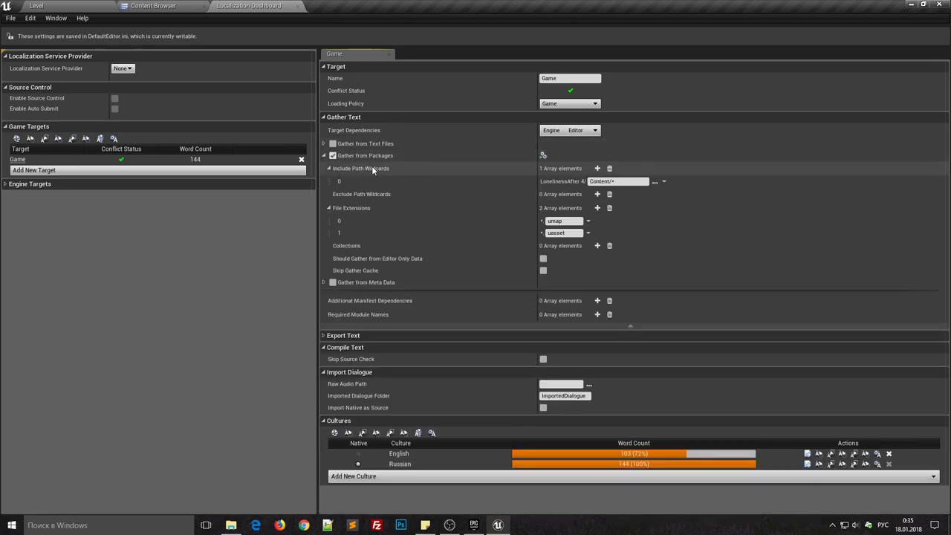
- Check the Content/* include path wildcard and browse for a directory of text files
click(329, 168)
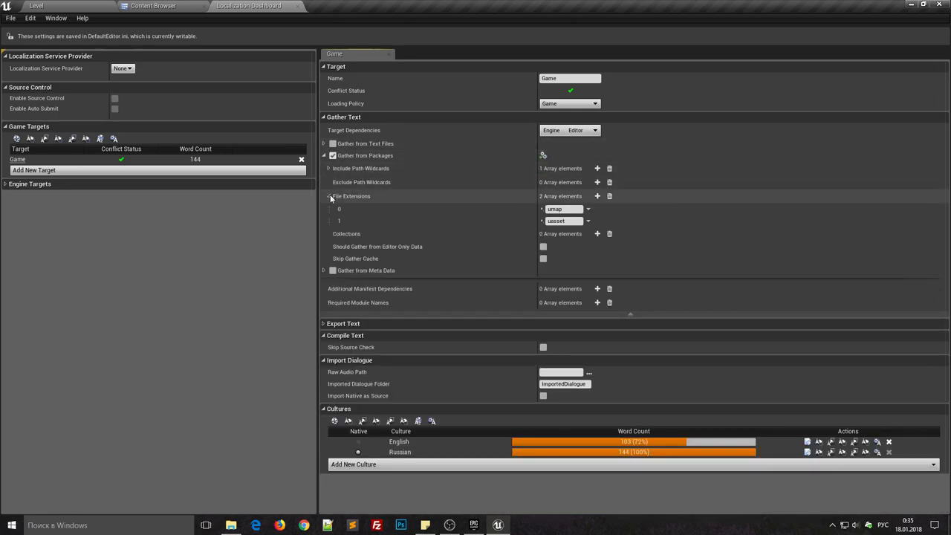
click(329, 196)
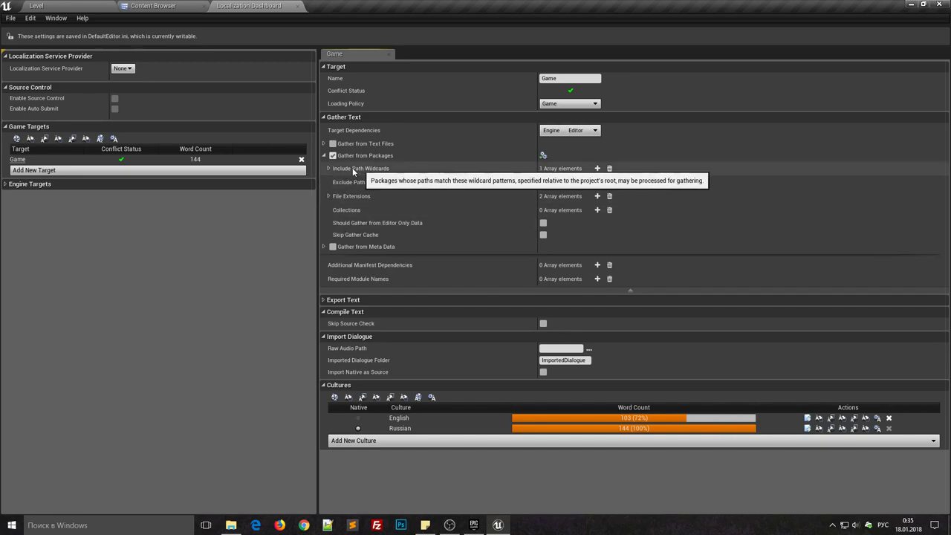
click(329, 168)
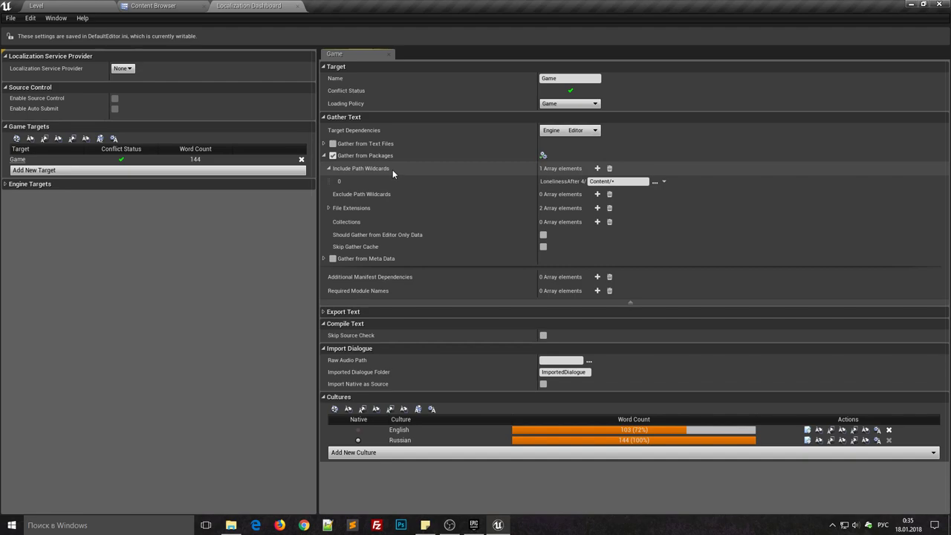
click(619, 182)
click(623, 181)
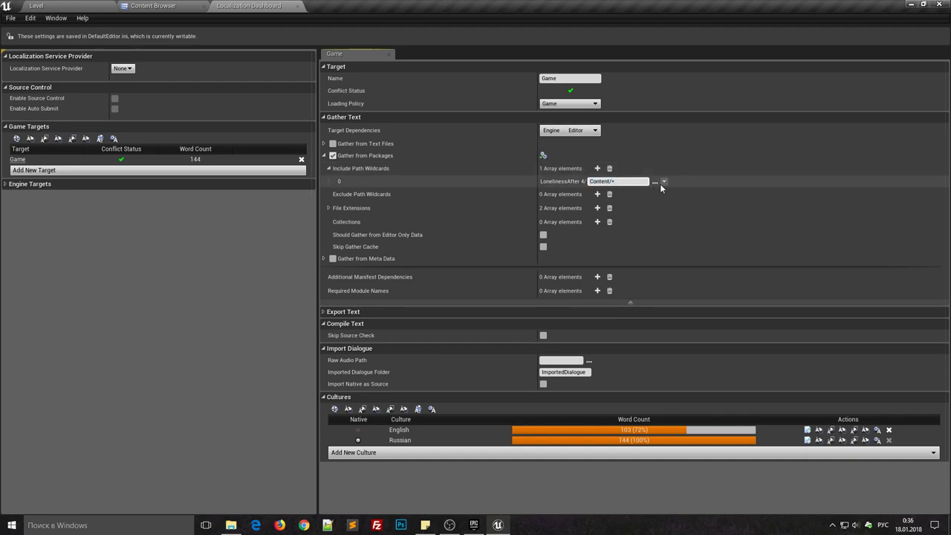
click(655, 183)
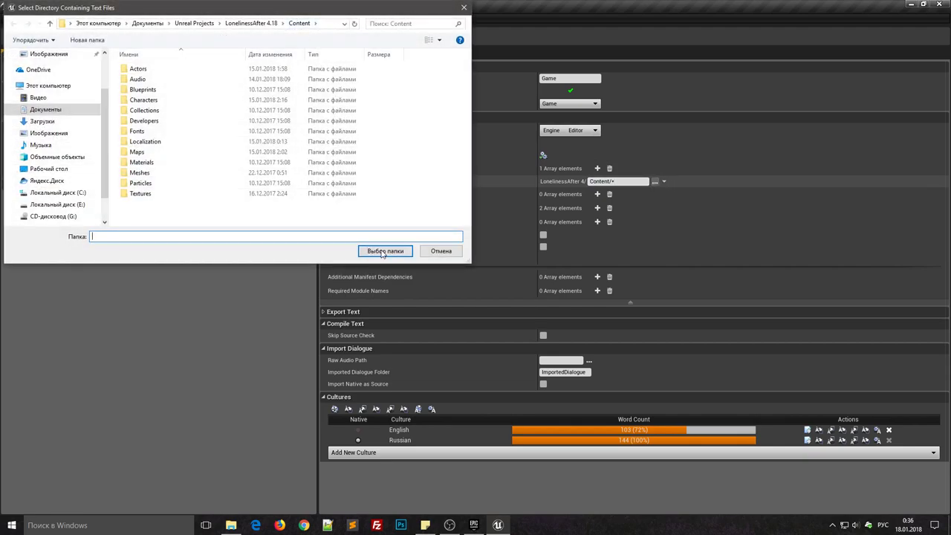
- Cancel the Select Directory dialog, keeping the include path as Content/*
click(440, 253)
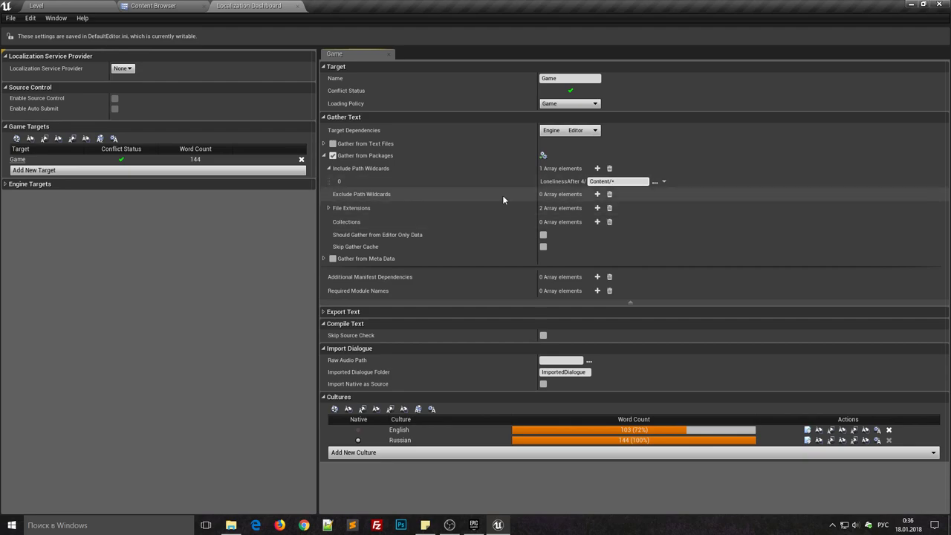
- Browse the list of cultures to add down to German and its regional variants
click(324, 156)
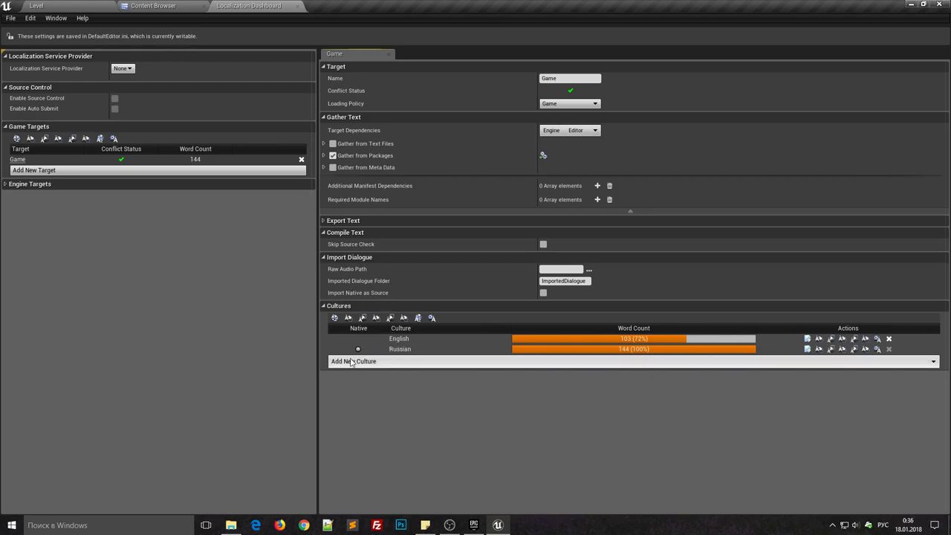
click(348, 363)
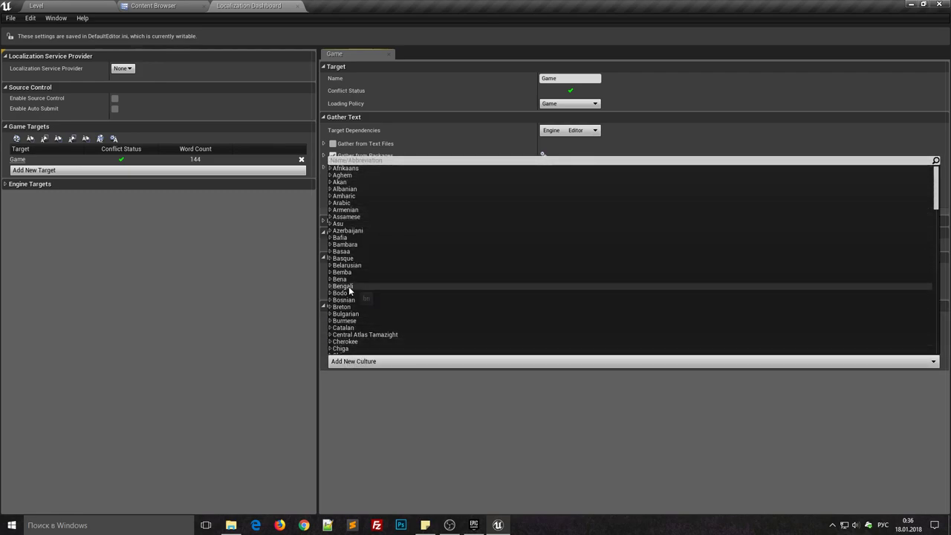
scroll(349, 301, down, 3)
scroll(349, 301, down, 3)
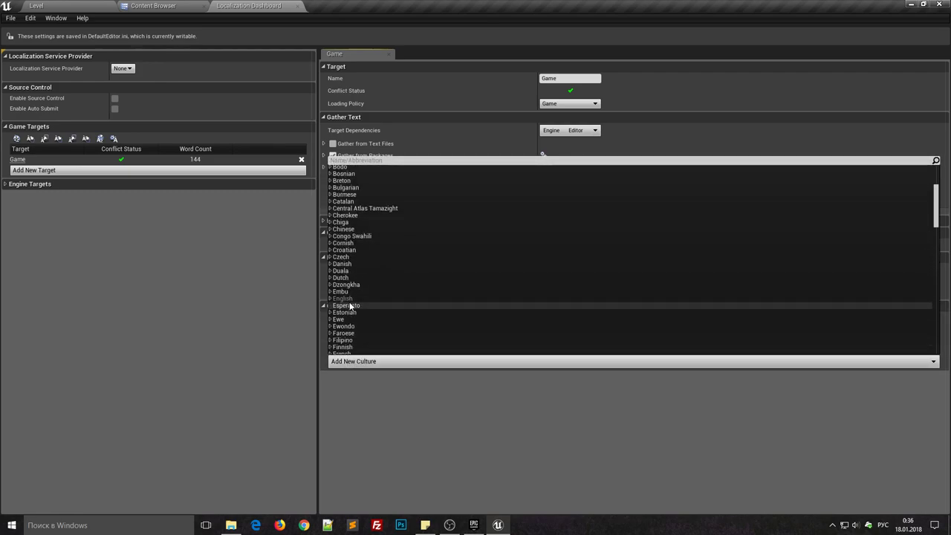
scroll(348, 300, down, 3)
scroll(346, 299, down, 2)
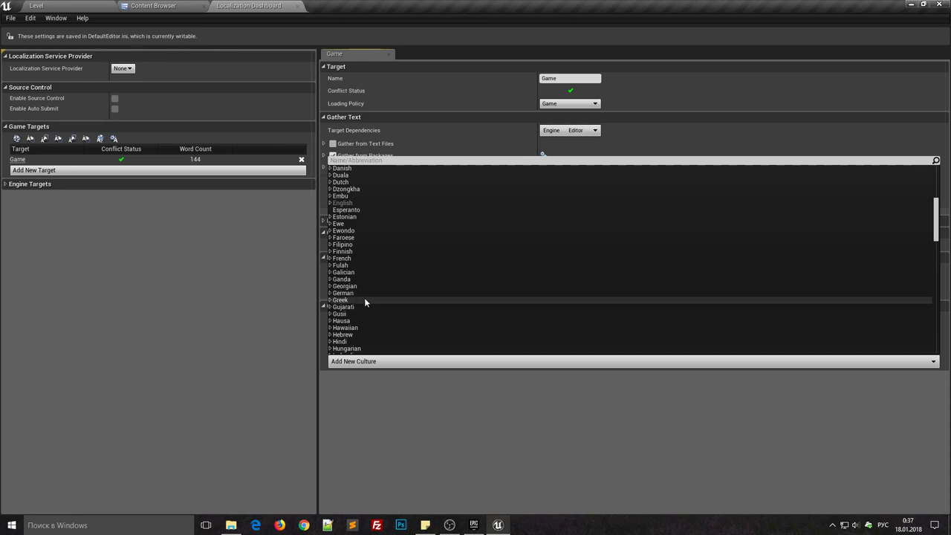
click(332, 293)
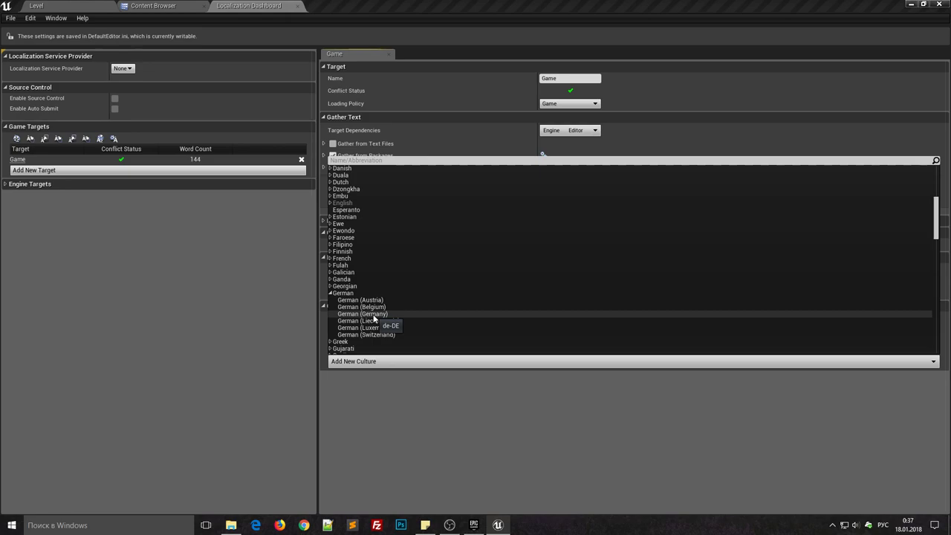
- Add German to the Game target's cultures, then delete it again and confirm
click(330, 292)
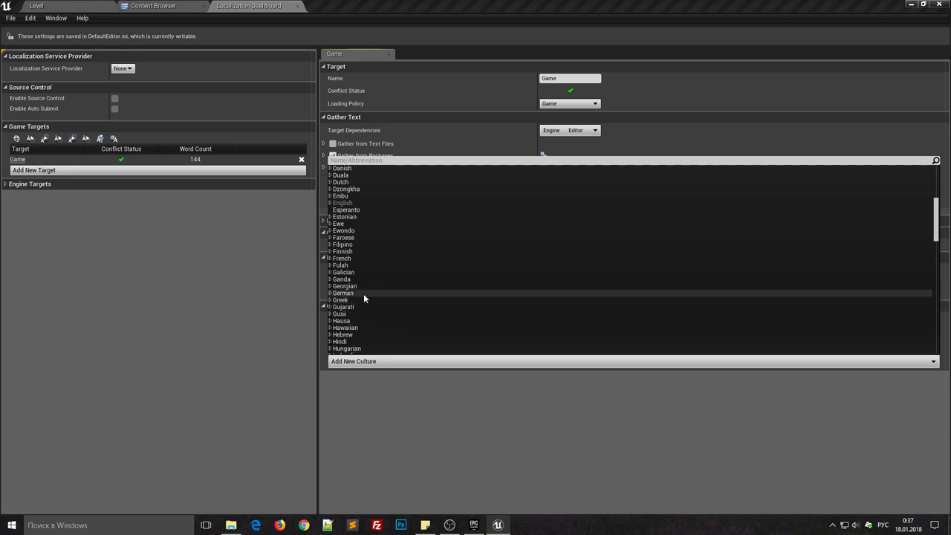
click(348, 294)
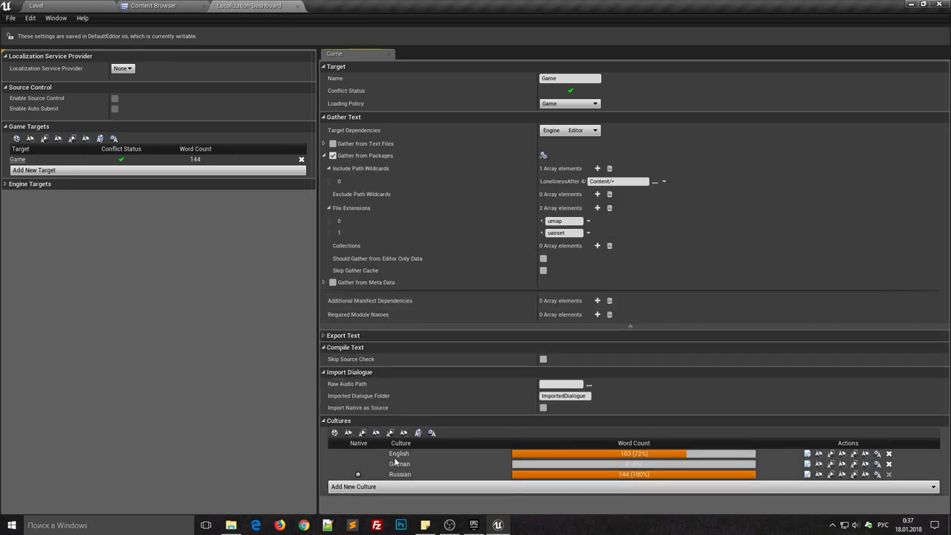
click(888, 464)
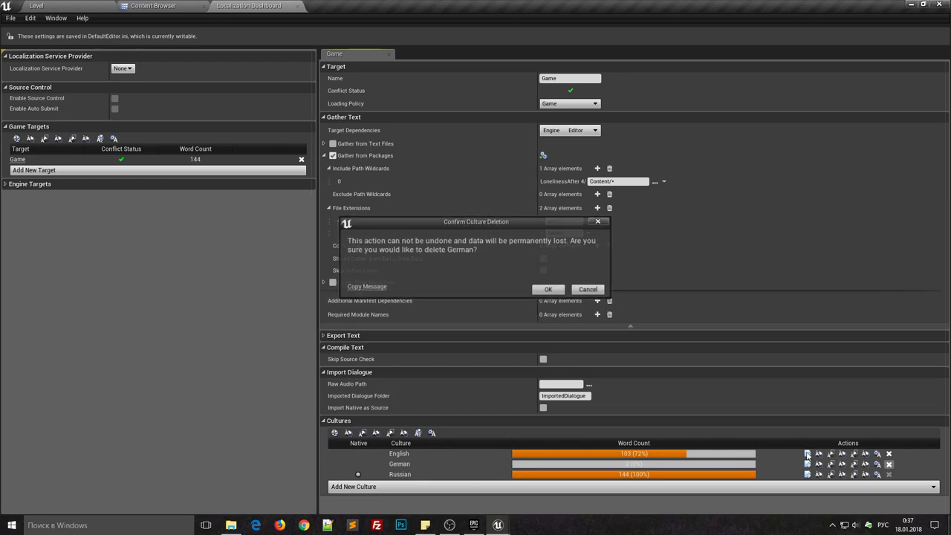
click(546, 290)
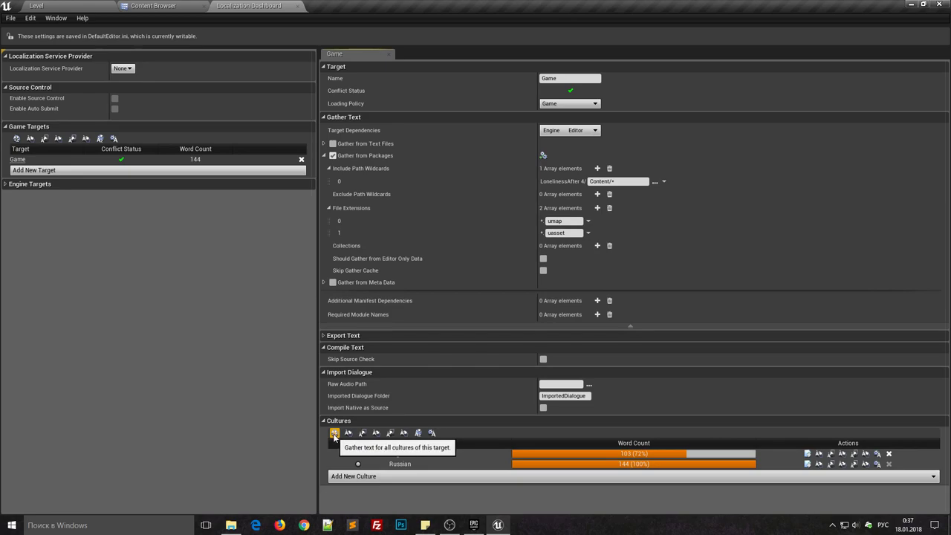
- Gather text for all cultures and close the progress window once it finishes
click(333, 434)
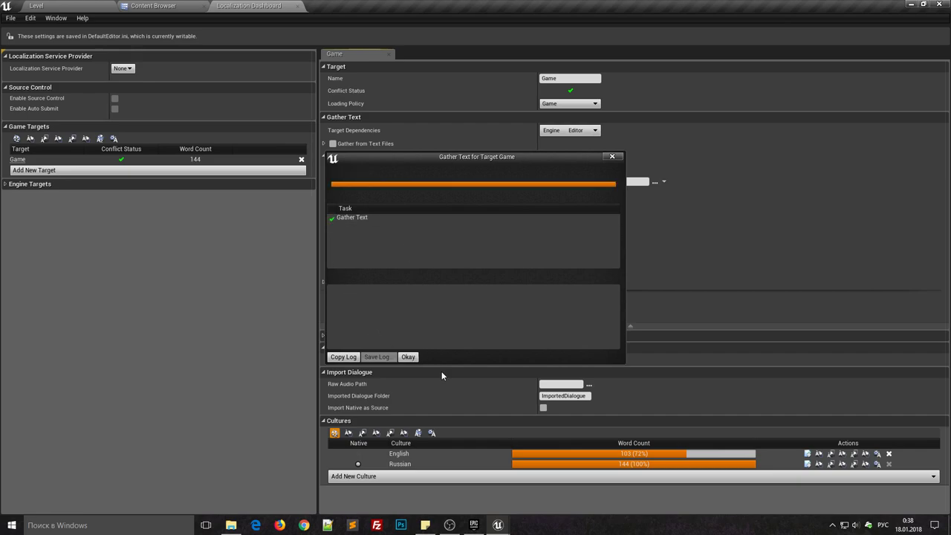
click(408, 357)
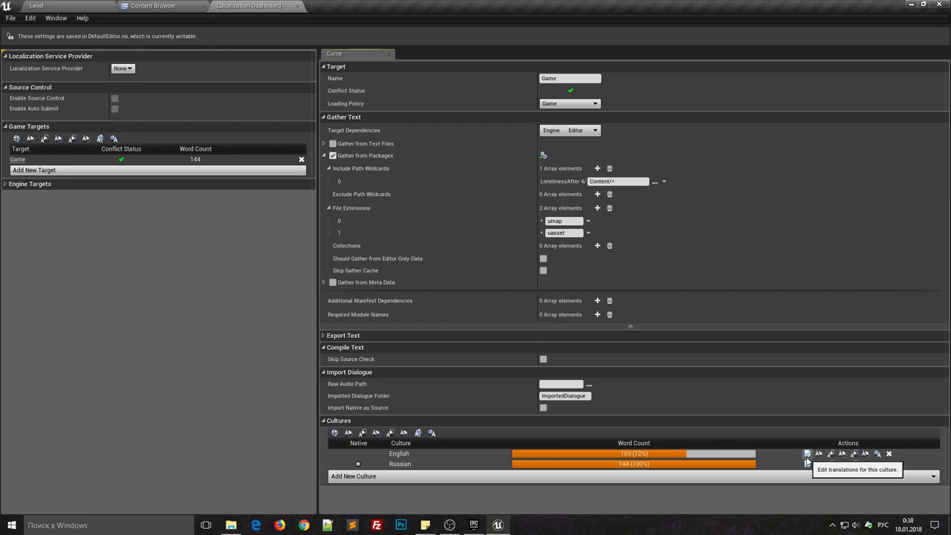
click(807, 456)
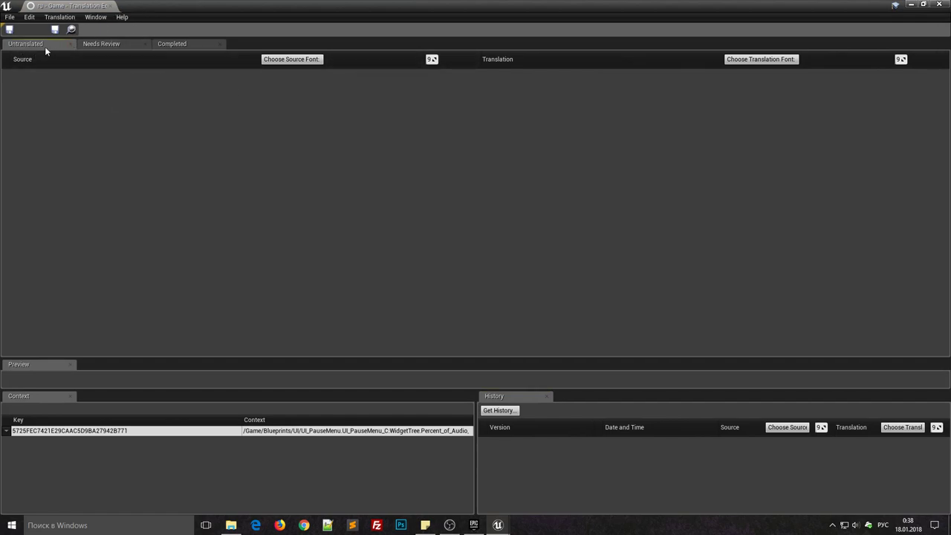
click(109, 45)
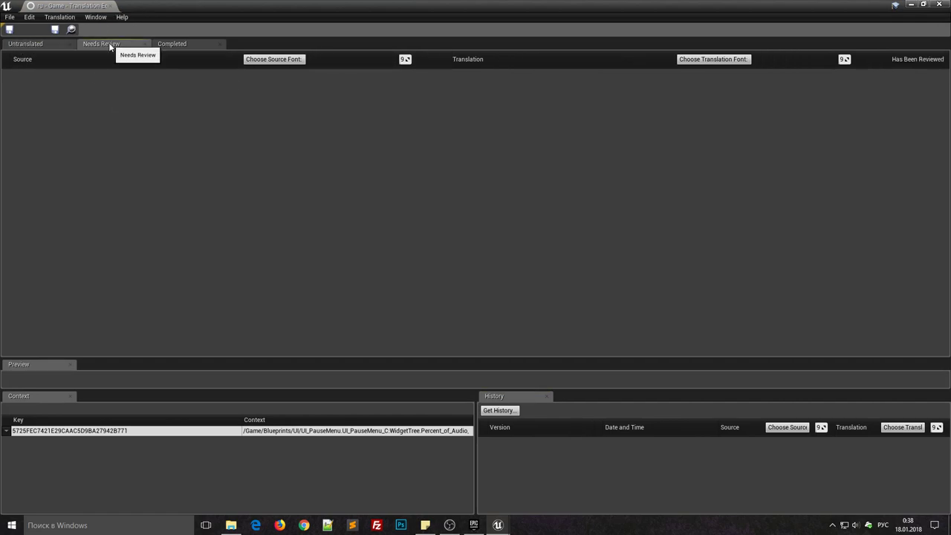
click(189, 42)
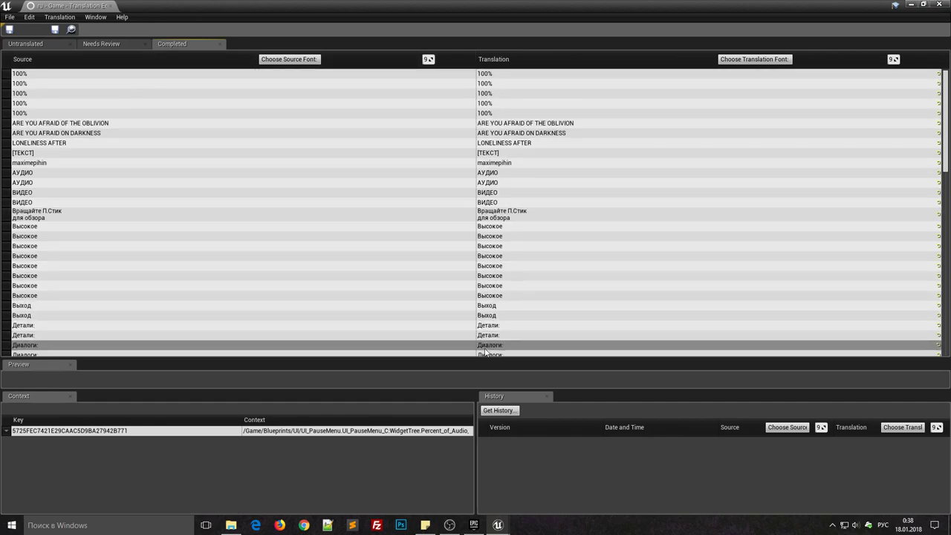
drag(945, 131, 945, 129)
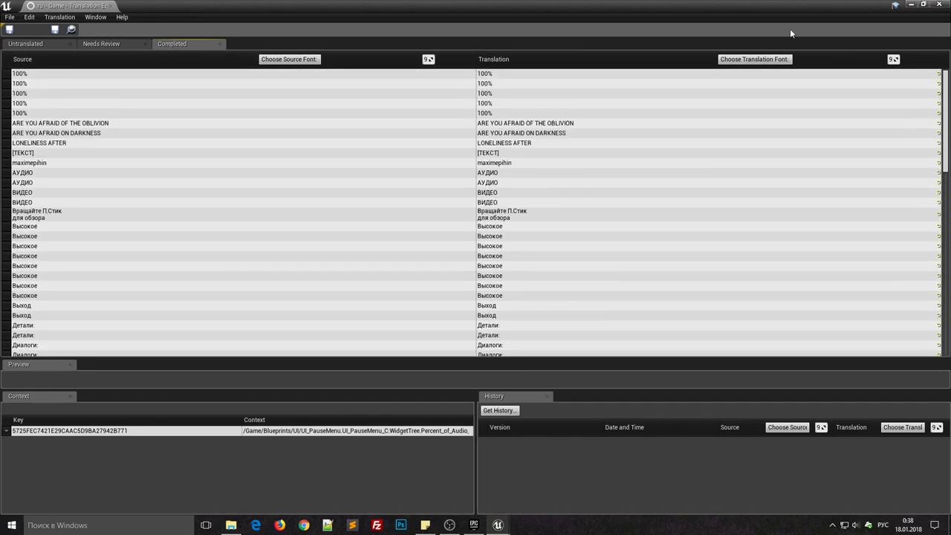
click(111, 6)
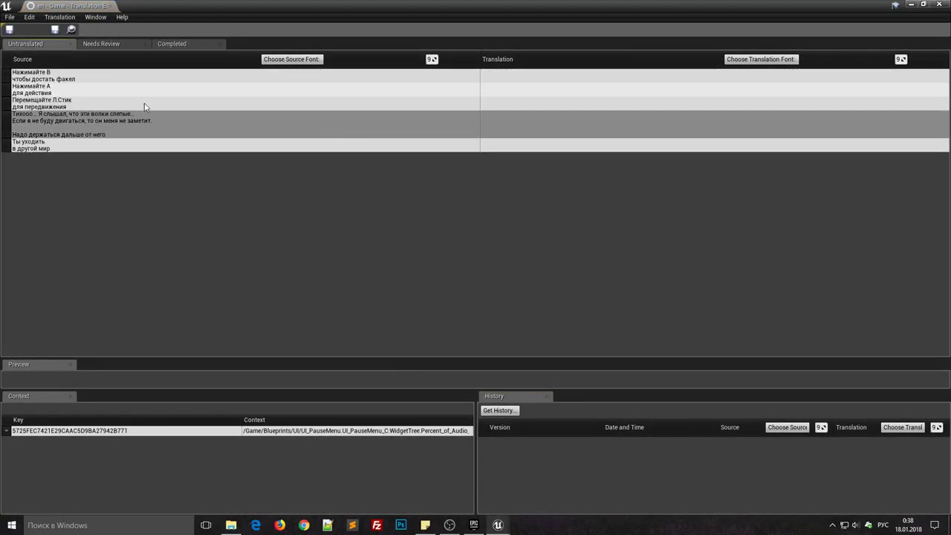
- Browse the English Untranslated and Completed tabs, inspecting the torch-pickup hint string's context
click(131, 46)
click(193, 43)
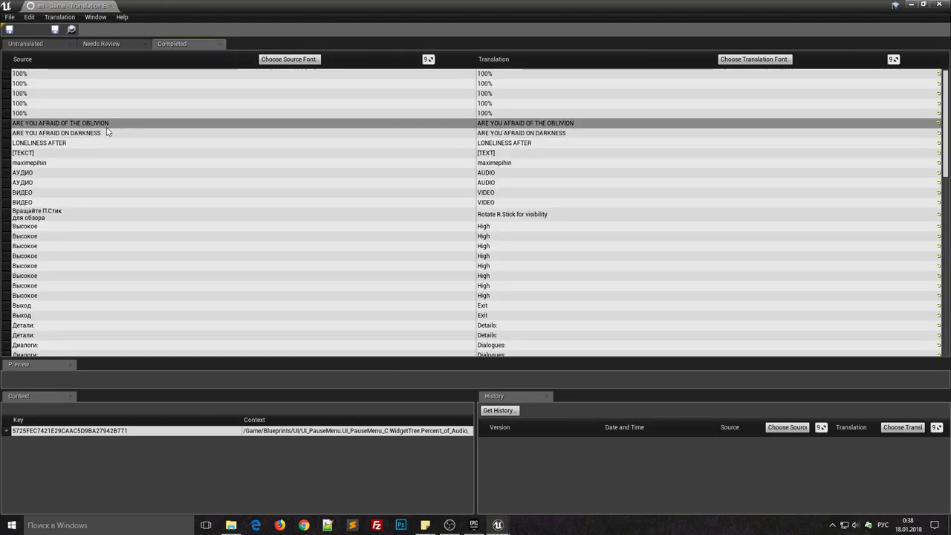
scroll(230, 170, down, 3)
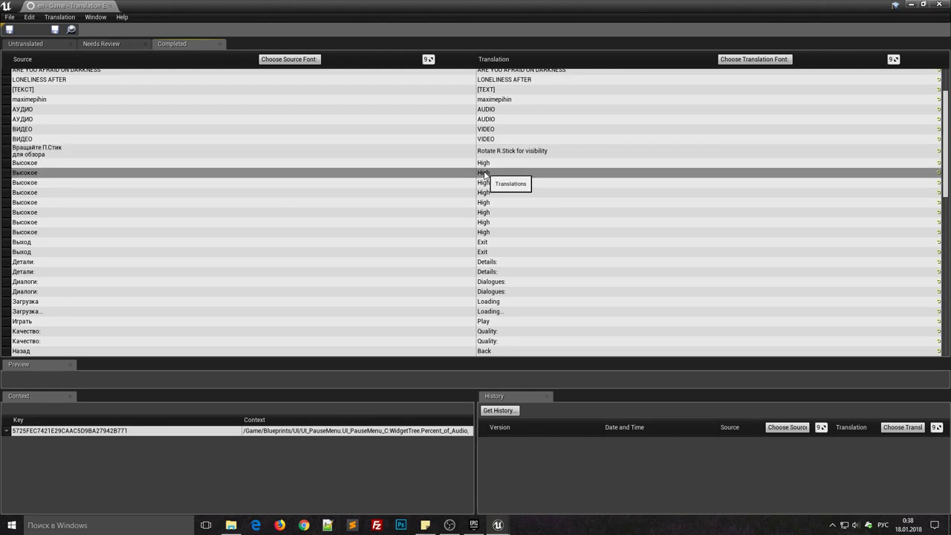
click(26, 43)
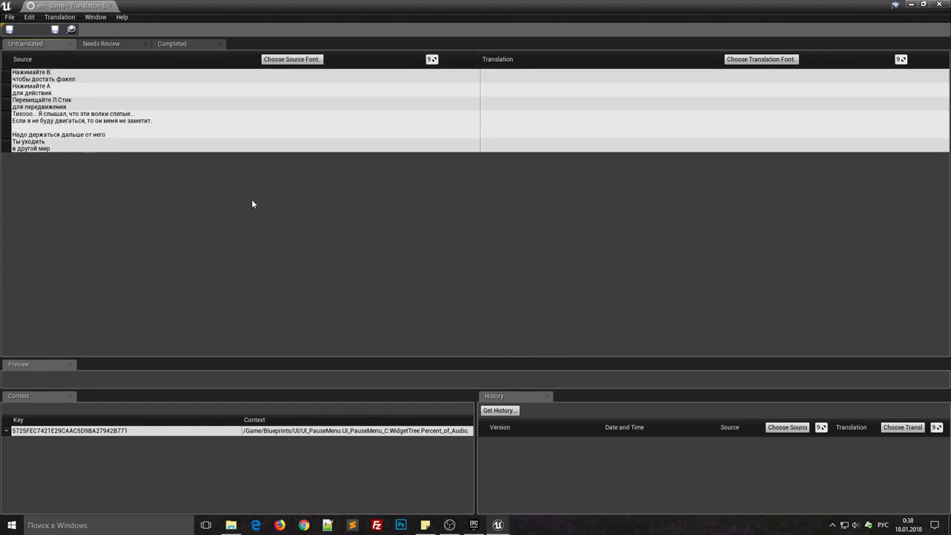
click(501, 77)
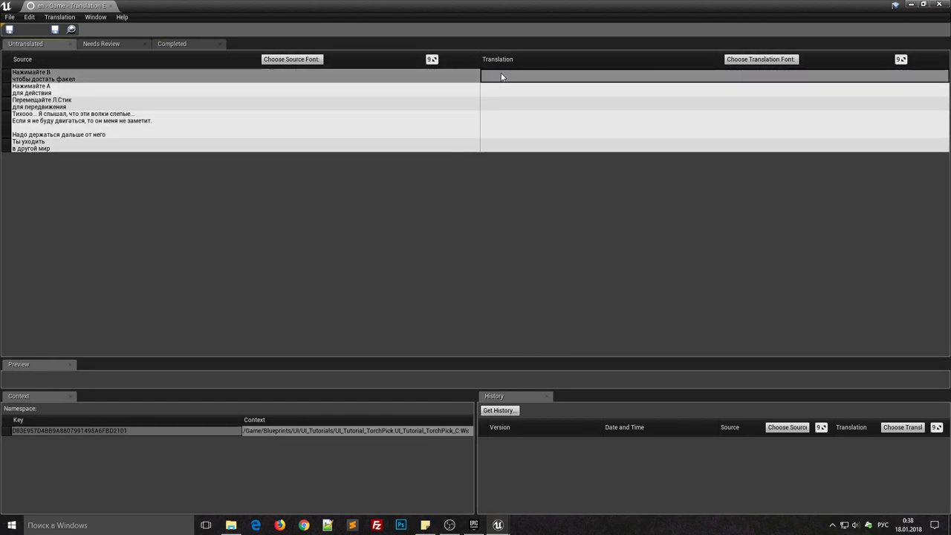
click(165, 46)
drag(945, 141, 945, 301)
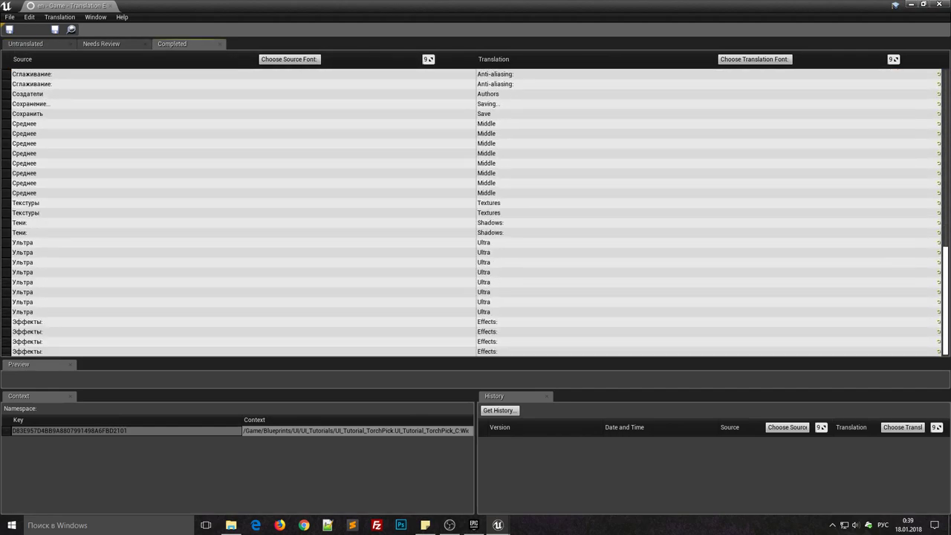
click(31, 45)
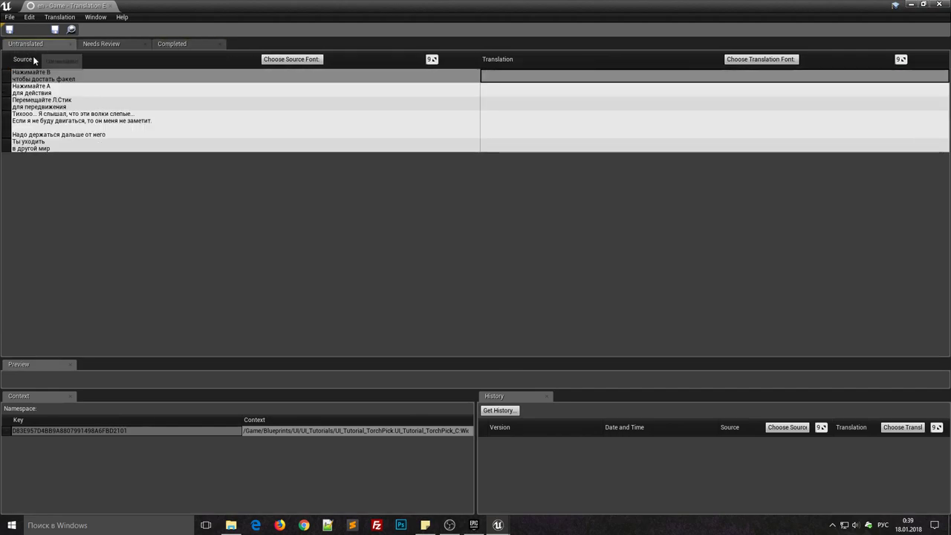
- Save all English translation changes and return to the Localization Dashboard
click(10, 17)
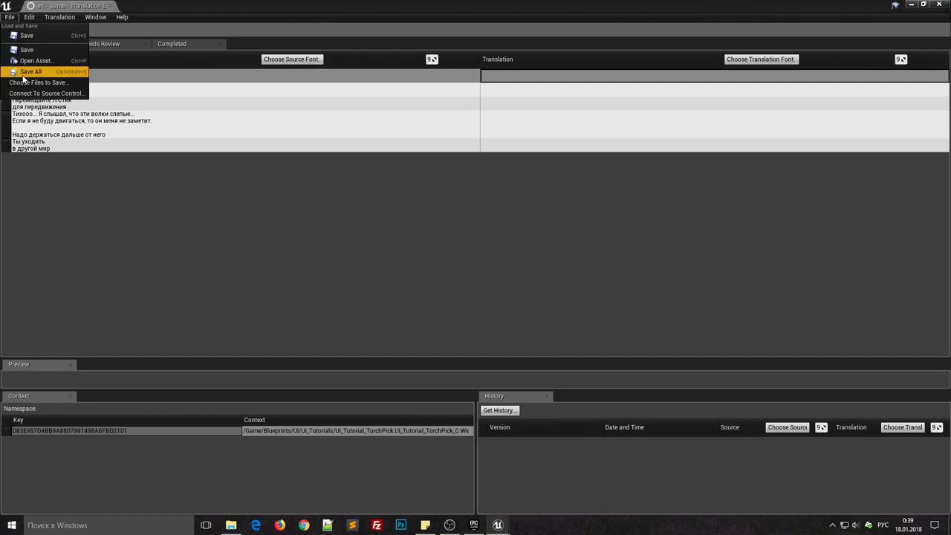
click(95, 16)
click(171, 202)
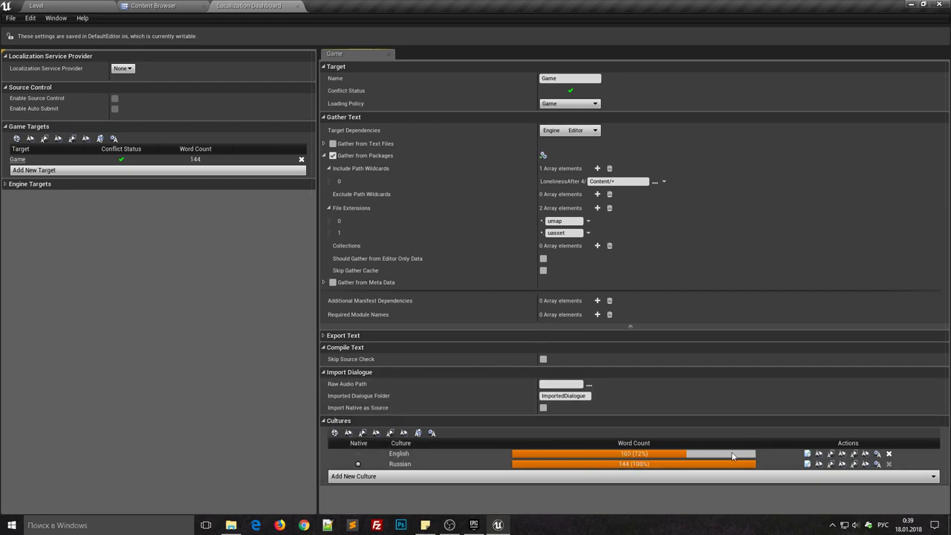
- Review the completed Russian translations, browse the culture list without adding any, and close the dashboard
click(808, 464)
click(189, 45)
click(378, 476)
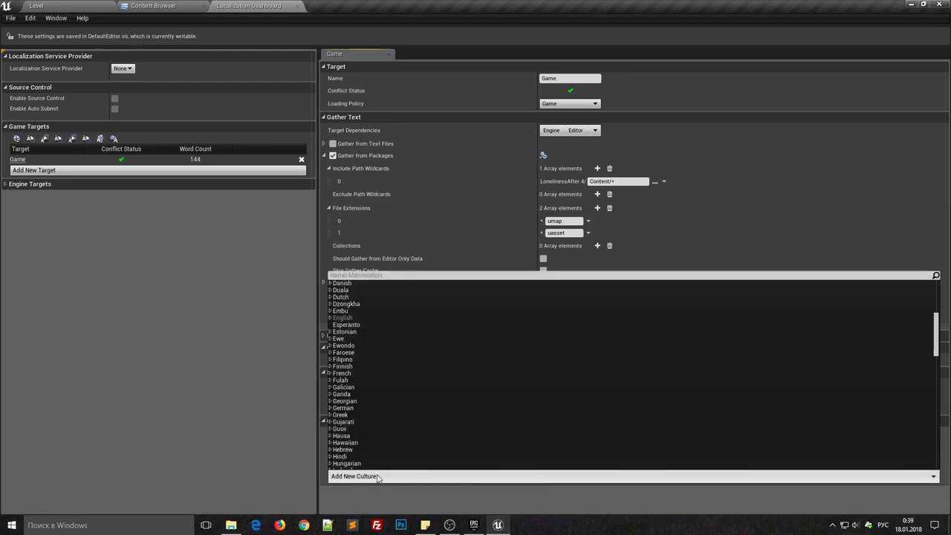
click(330, 303)
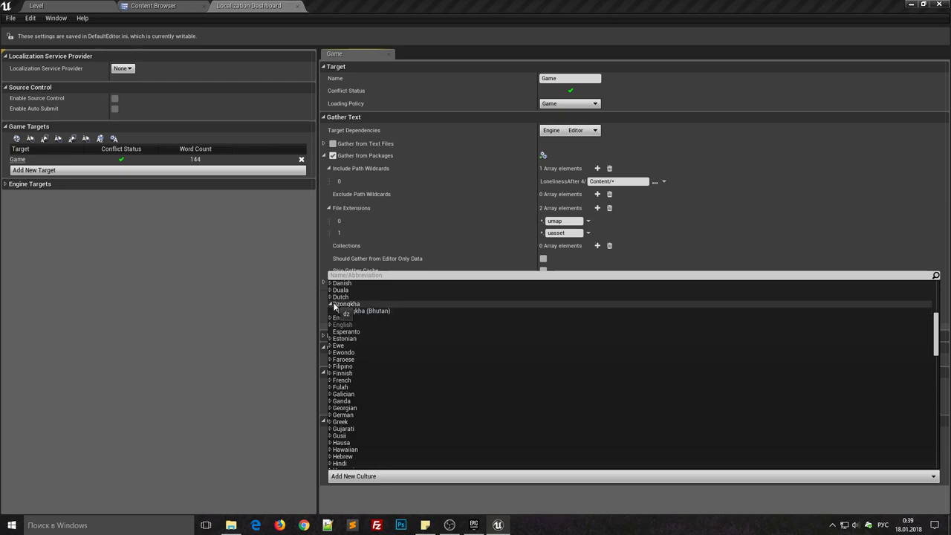
click(332, 303)
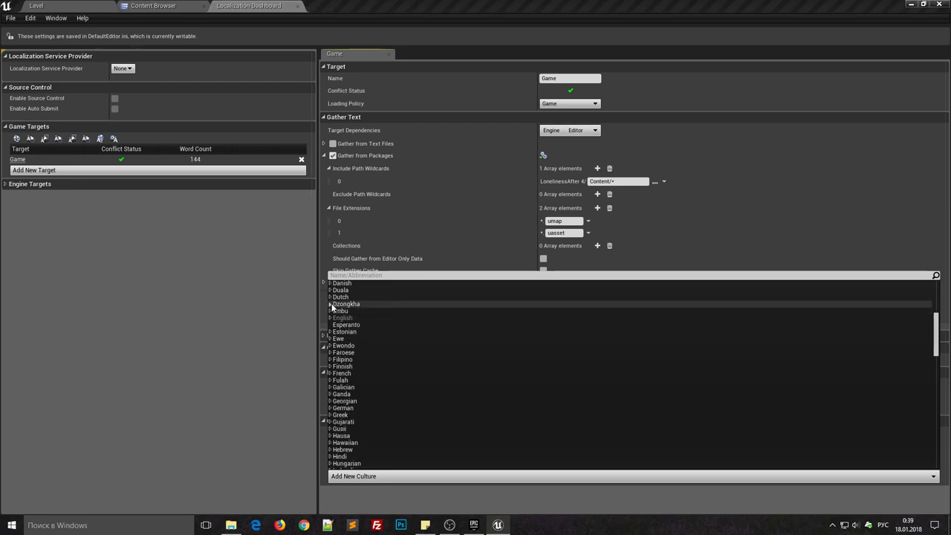
click(274, 272)
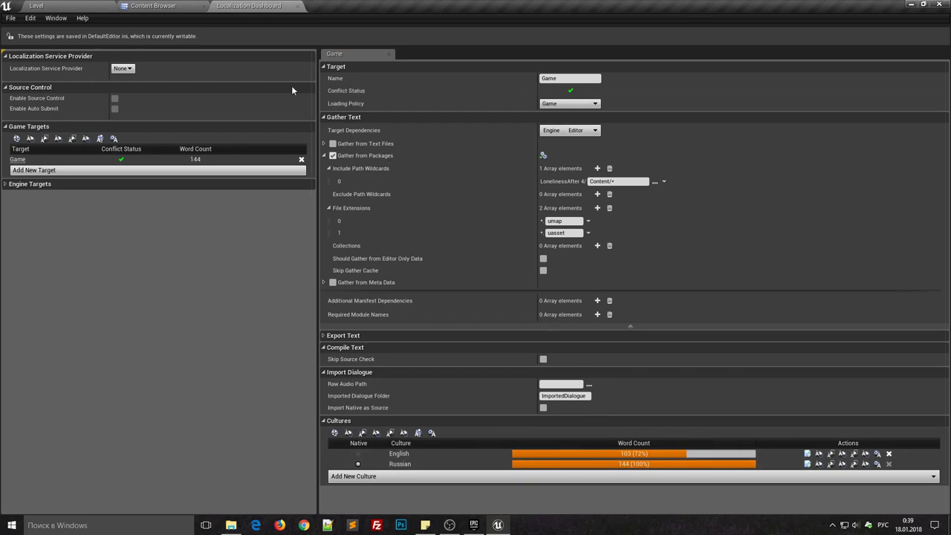
click(297, 8)
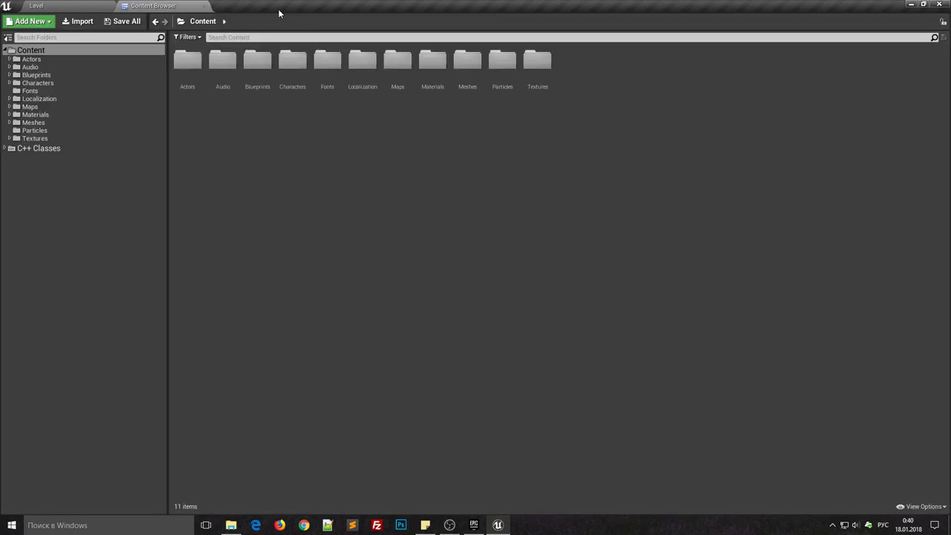
- Navigate to Content/Blueprints/UI/Preview and open the UI_Preview widget blueprint
click(260, 89)
double_click(260, 89)
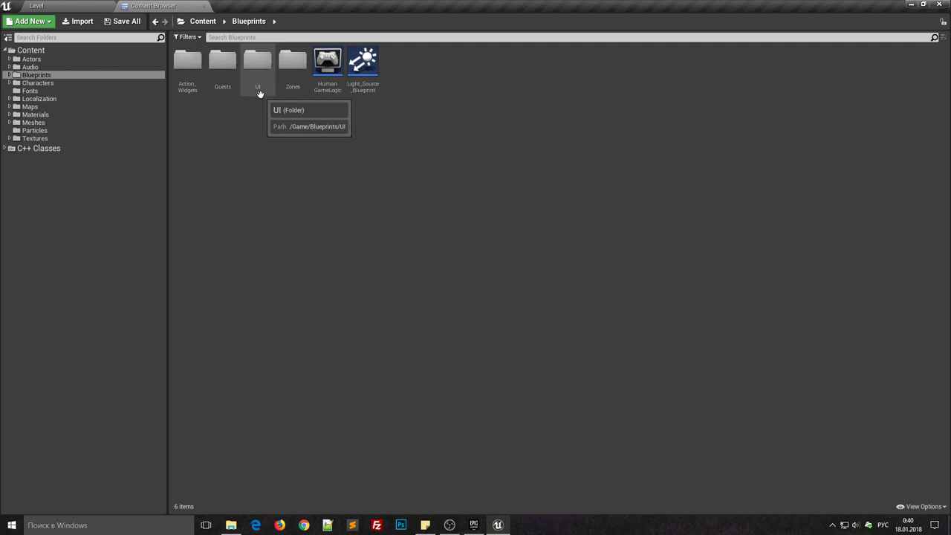
drag(258, 83, 201, 82)
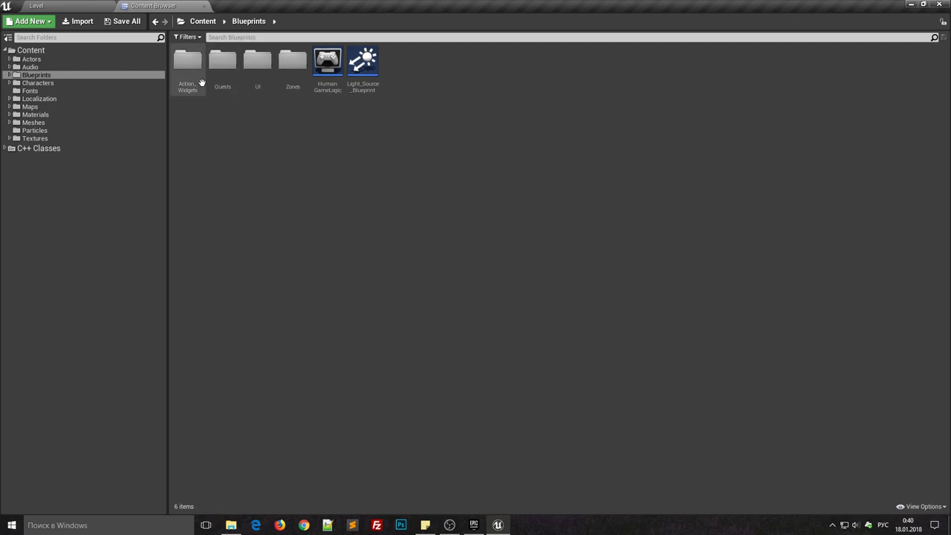
double_click(268, 86)
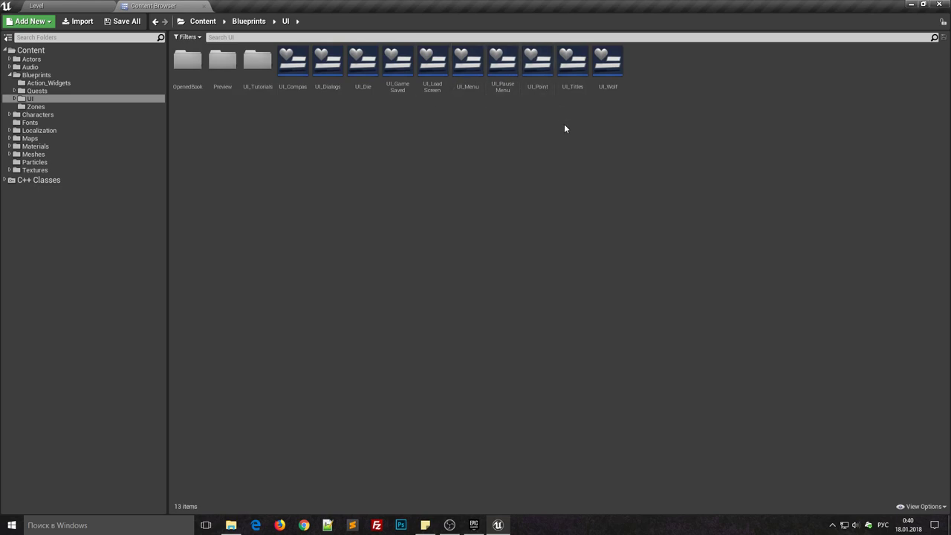
mouse_move(575, 90)
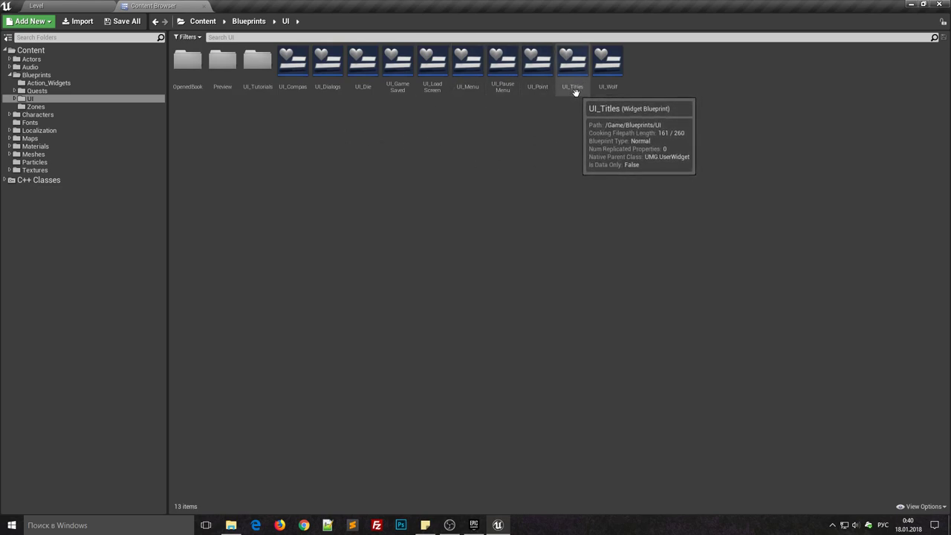
double_click(222, 65)
double_click(222, 65)
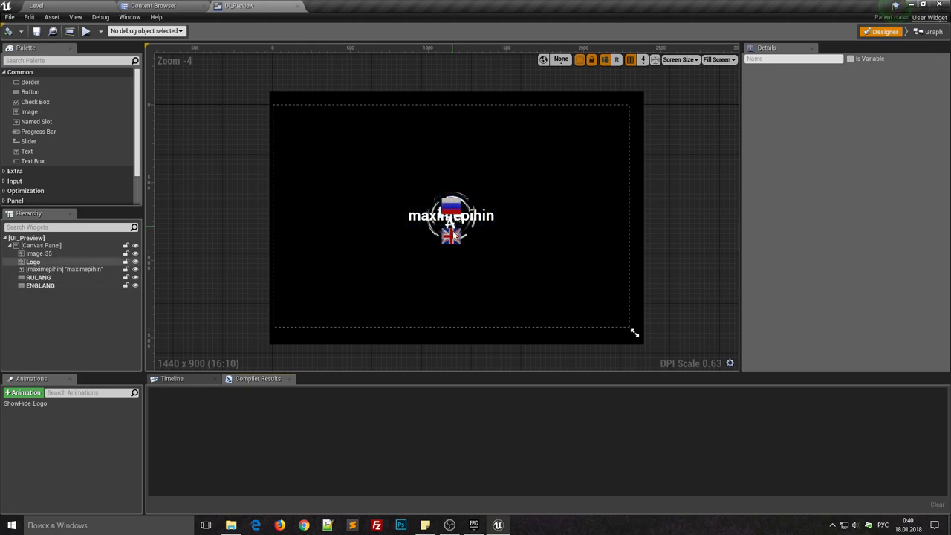
- Select the RULANG flag button and scroll its Details panel to the Events section
click(455, 210)
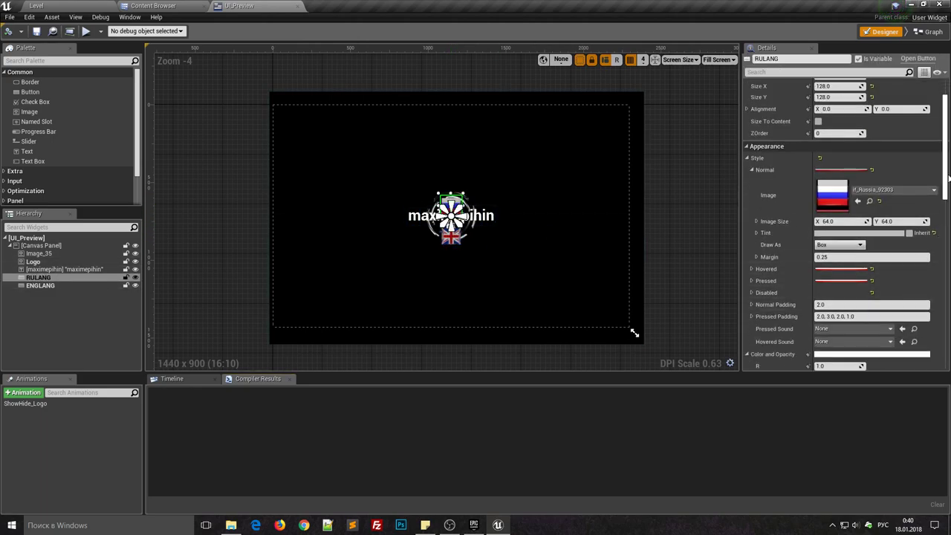
scroll(948, 324, down, 5)
scroll(949, 325, down, 2)
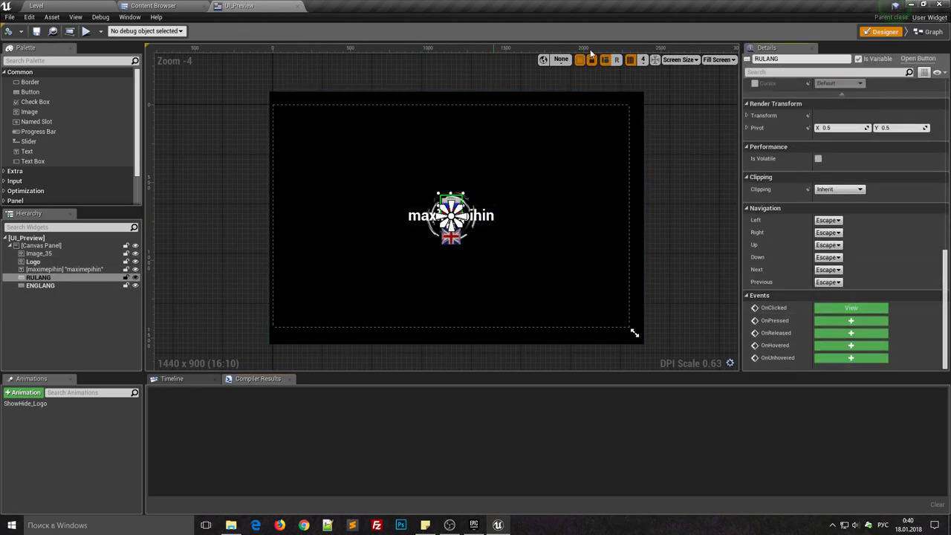
- Show the Event Graph and frame the On Clicked nodes that set the ru or en culture
click(929, 32)
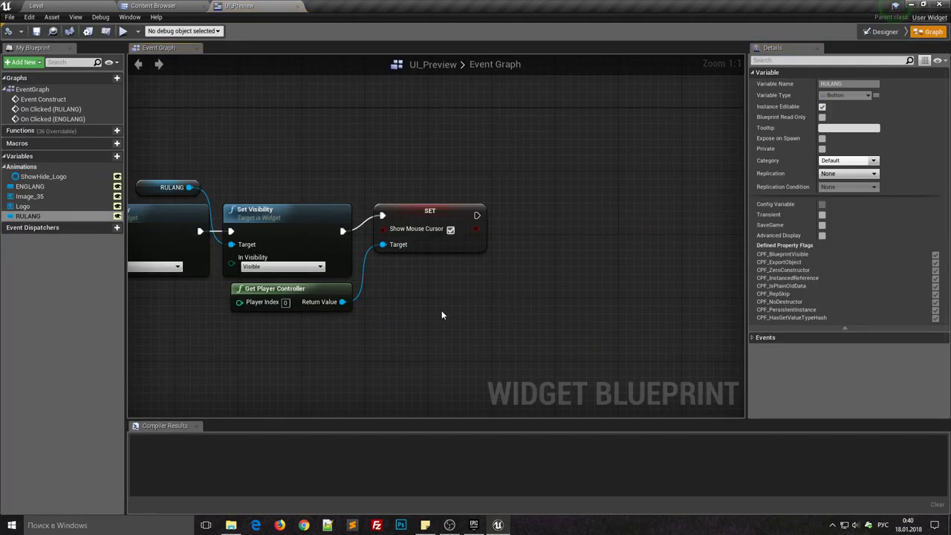
mouse_move(385, 327)
right_down()
mouse_move(618, 317)
mouse_move(635, 170)
mouse_move(635, 211)
right_up()
scroll(624, 218, down, 1)
scroll(620, 217, up, 1)
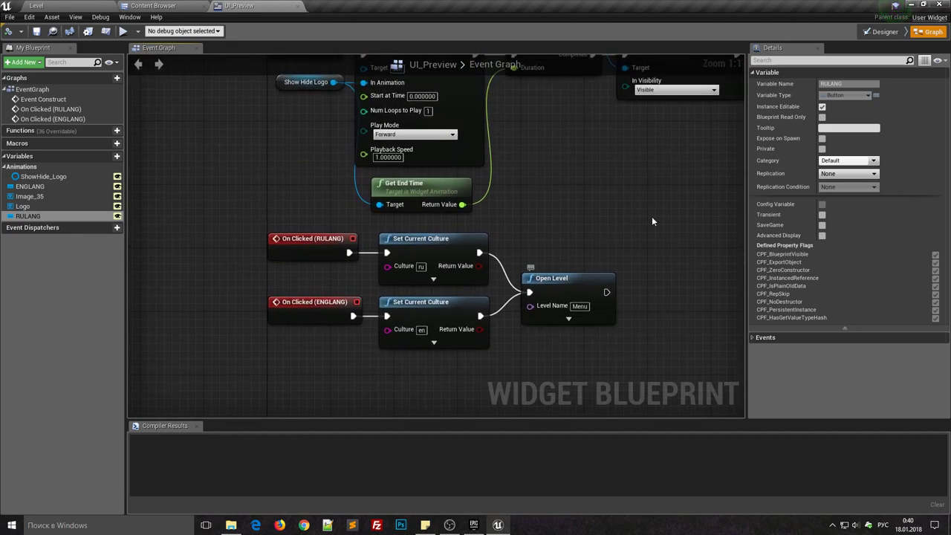
right_drag(594, 199, 587, 234)
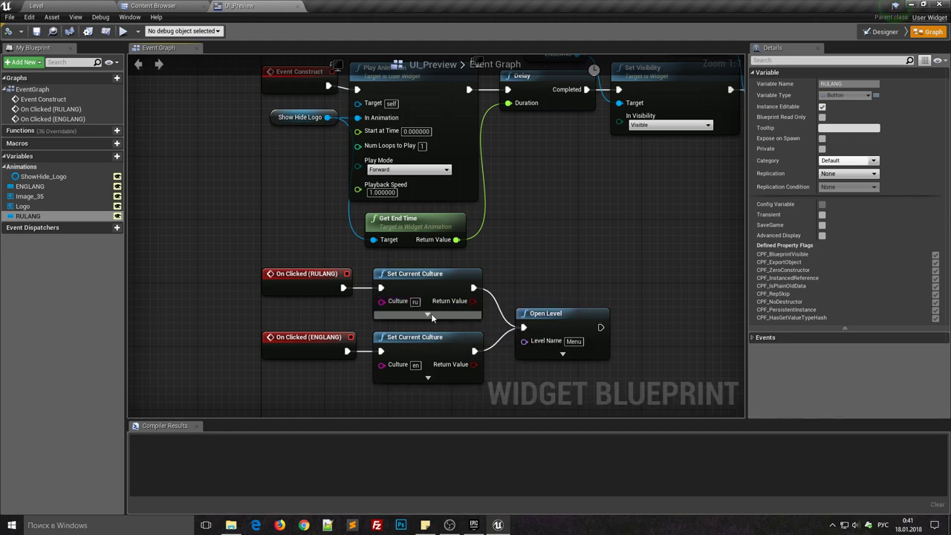
- Enable Save to Config on the Set Current Culture nodes, then collapse their extra options
click(427, 377)
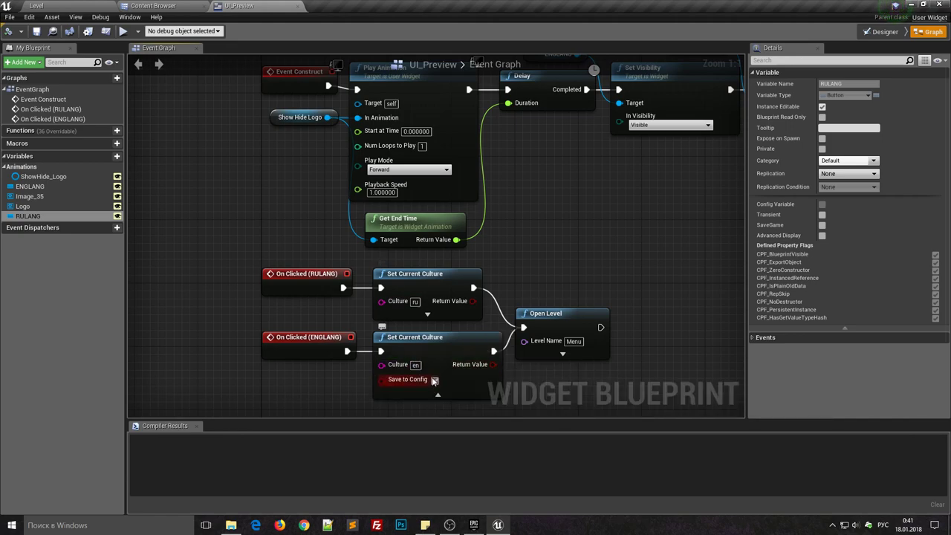
click(427, 314)
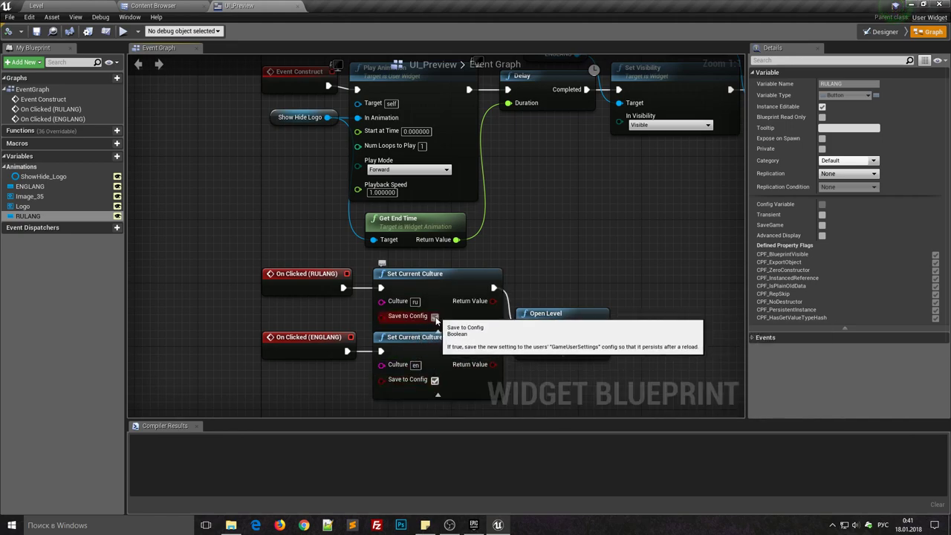
click(435, 317)
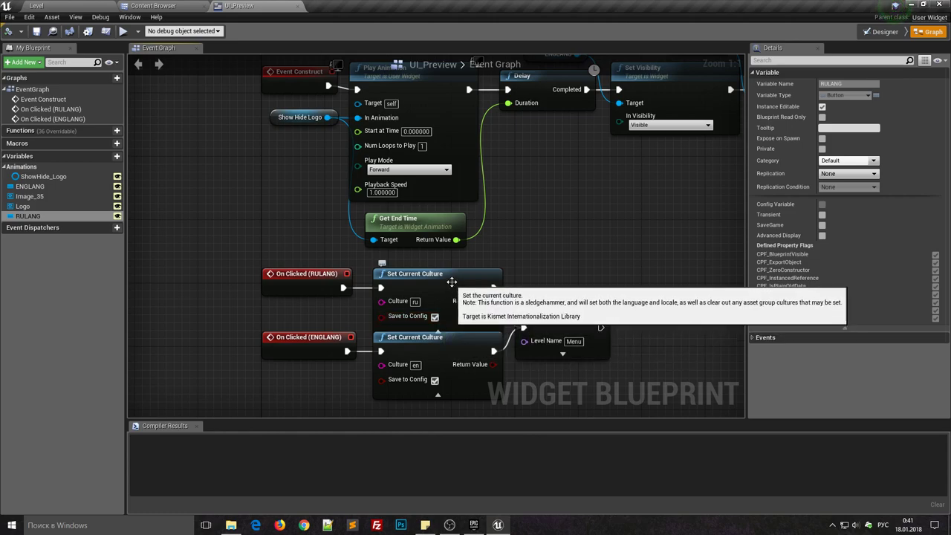
click(449, 312)
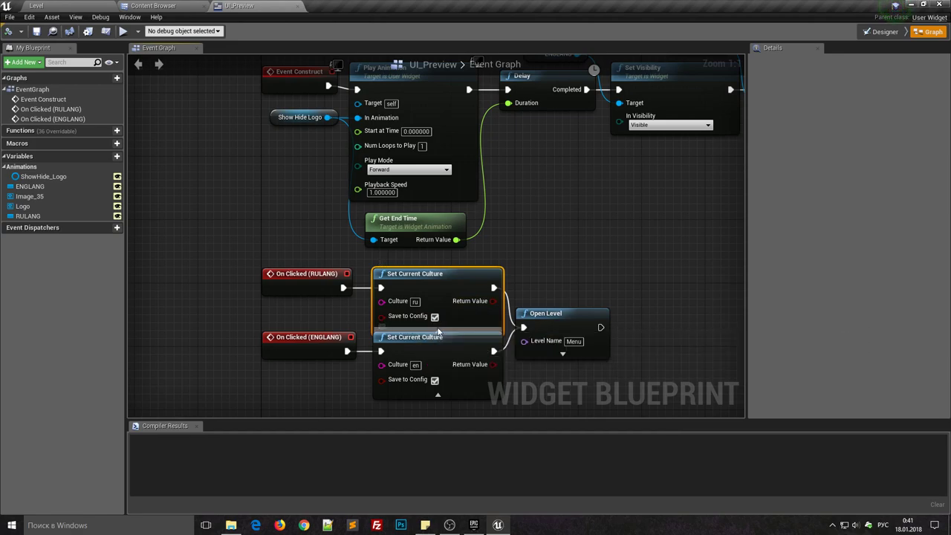
click(438, 330)
click(438, 394)
click(524, 377)
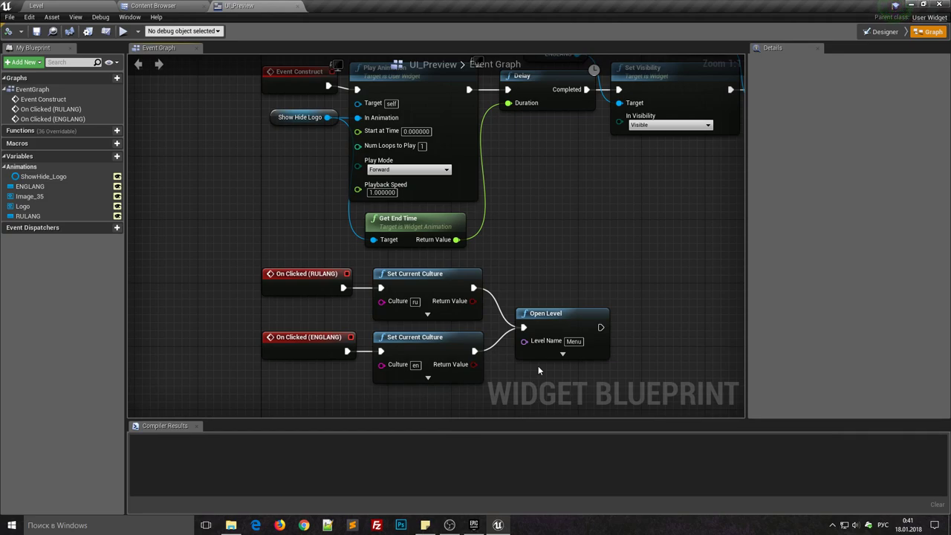
right_drag(528, 346, 523, 325)
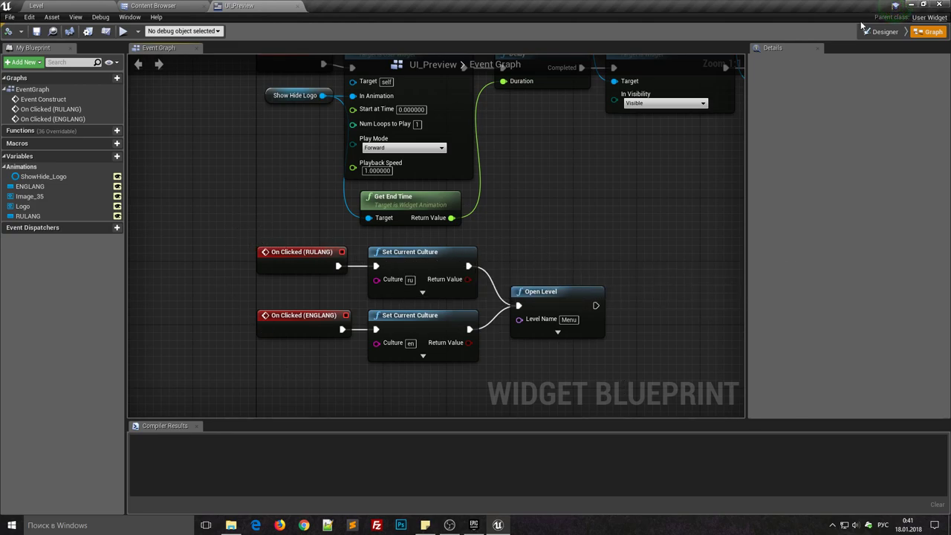
- Back in the Designer, check the maximepihin title text's localization settings
click(884, 31)
click(486, 220)
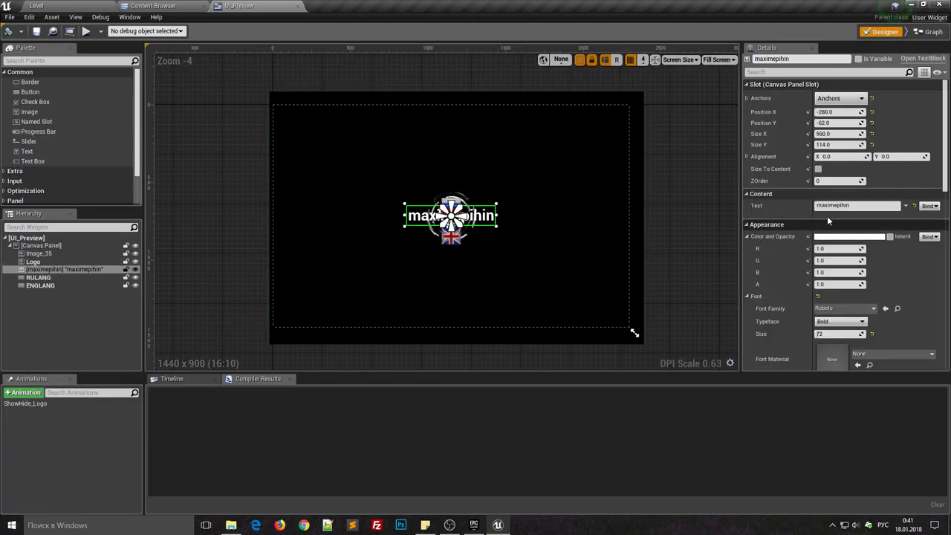
click(905, 205)
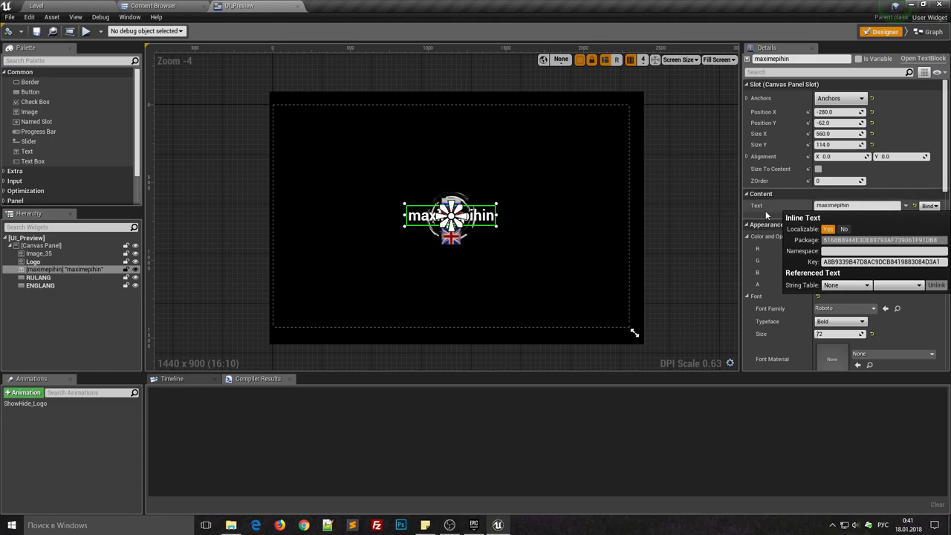
click(692, 197)
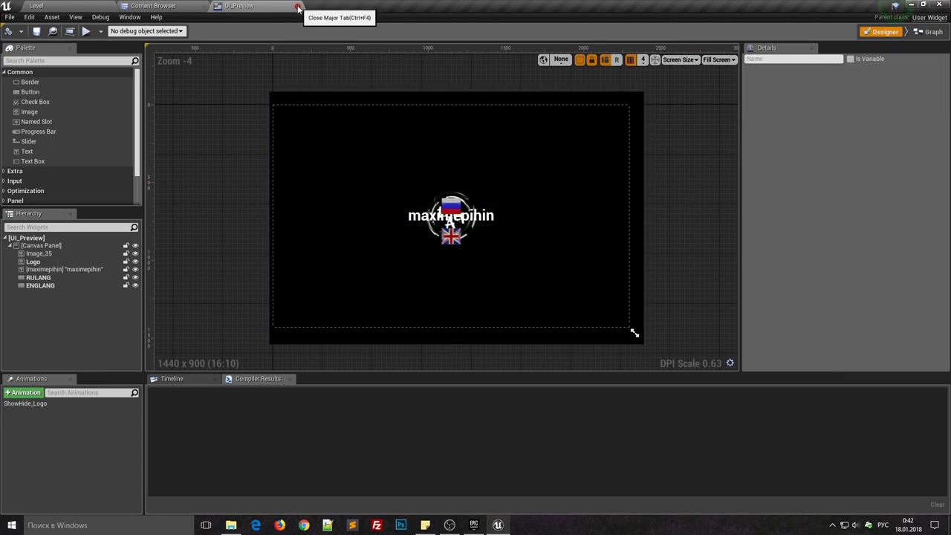
- Close the UI_Preview editor and go to the Content > Blueprints > Quests folder
click(298, 7)
click(249, 21)
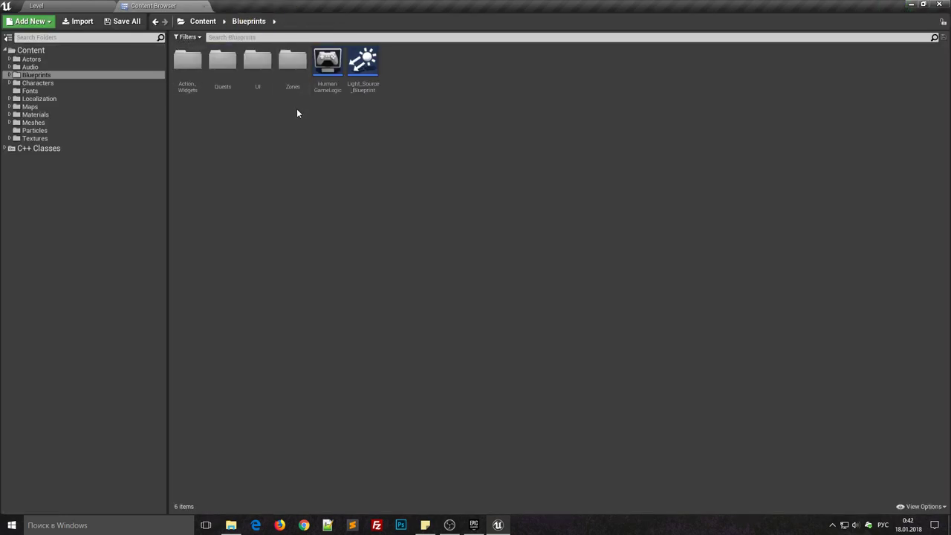
double_click(222, 61)
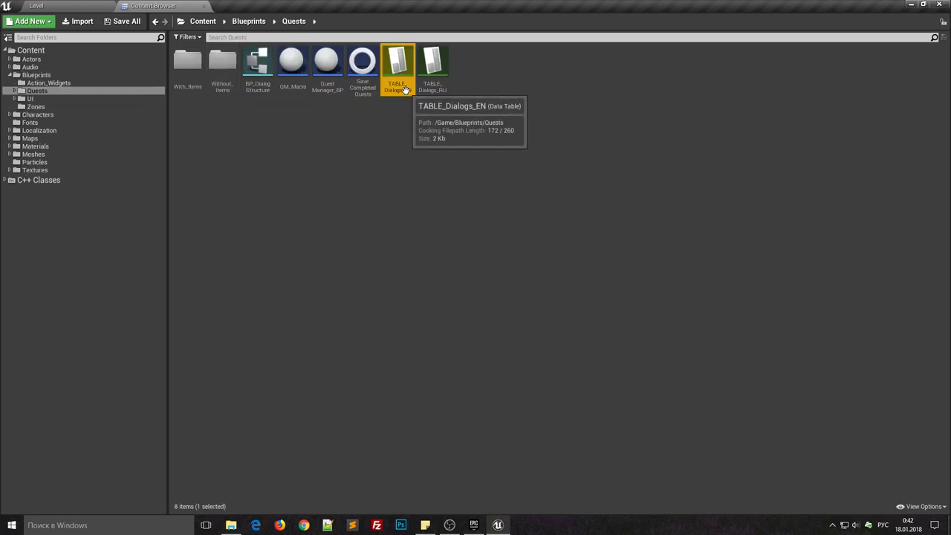
- Open TABLE_Dialogs_RU and TABLE_Dialogs_EN in turn to inspect them, then close both
double_click(434, 71)
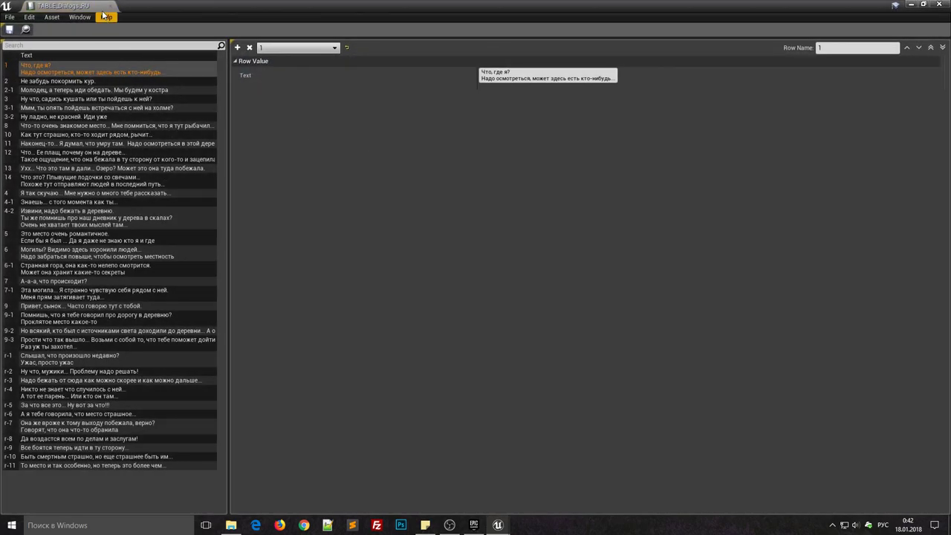
click(110, 6)
double_click(434, 71)
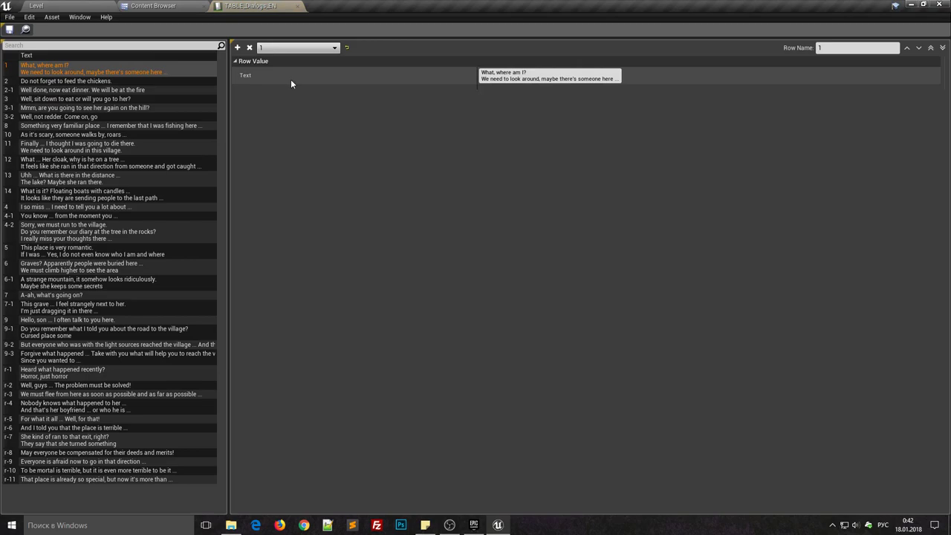
click(297, 6)
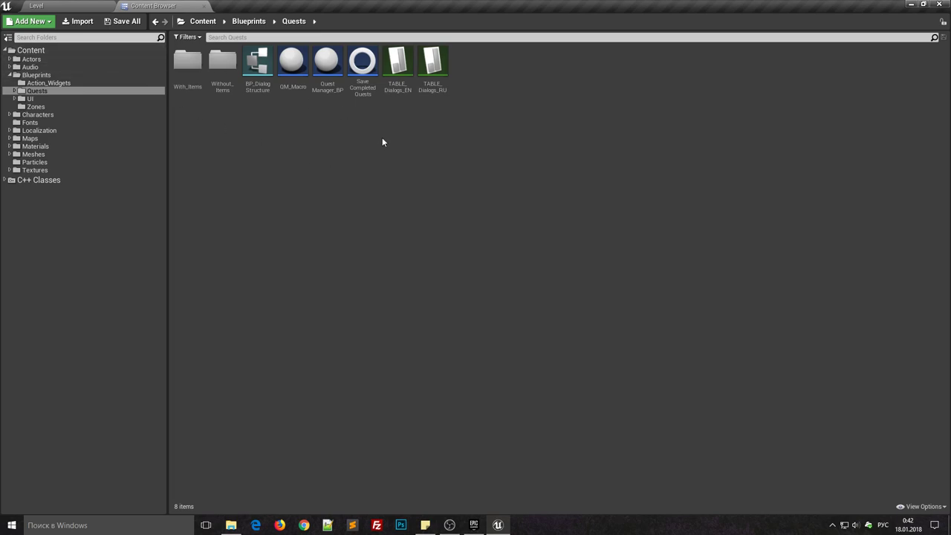
- Open QuestManager_BP's event graph and add a Get Current Culture node
double_click(328, 94)
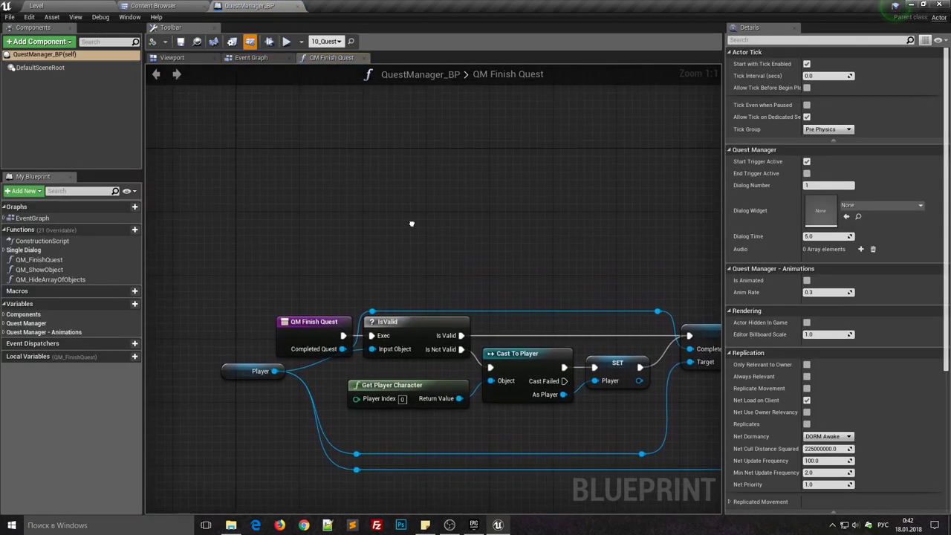
click(253, 58)
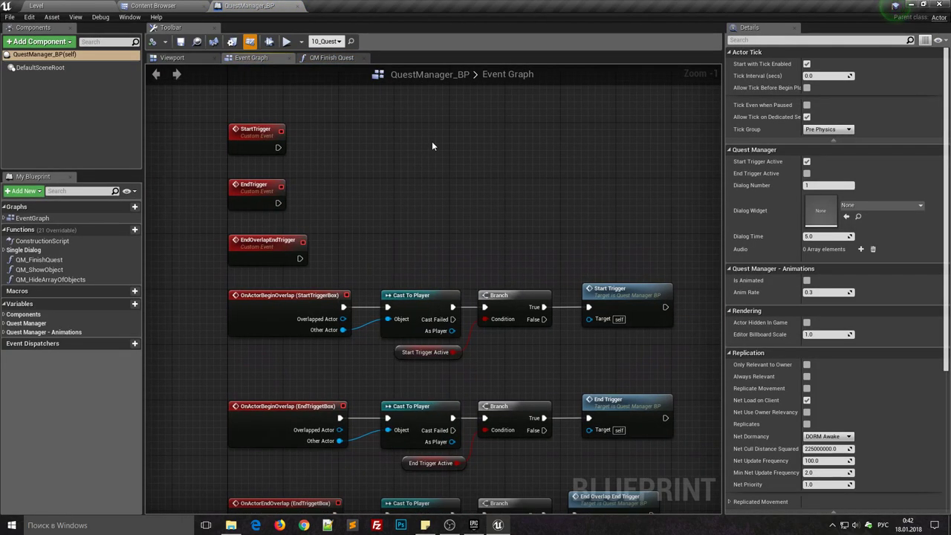
right_click(431, 139)
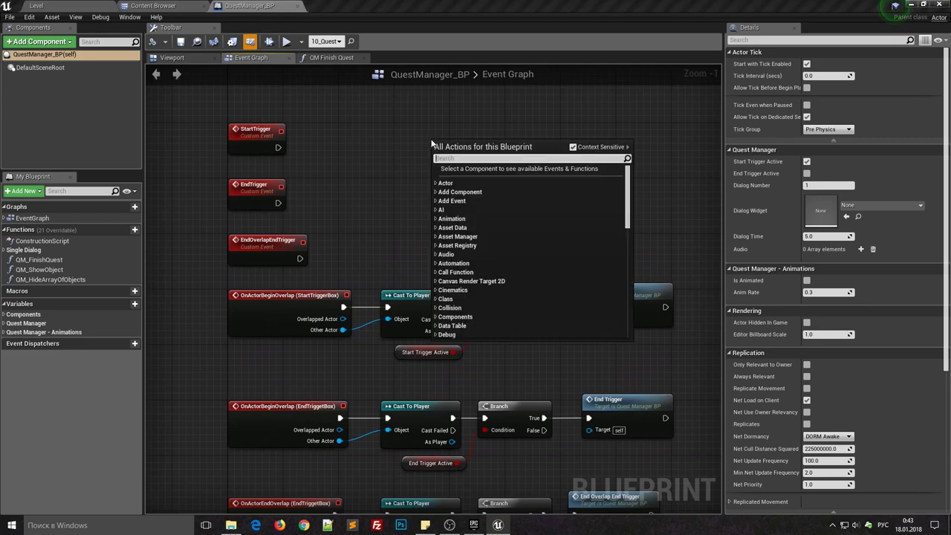
text(n)
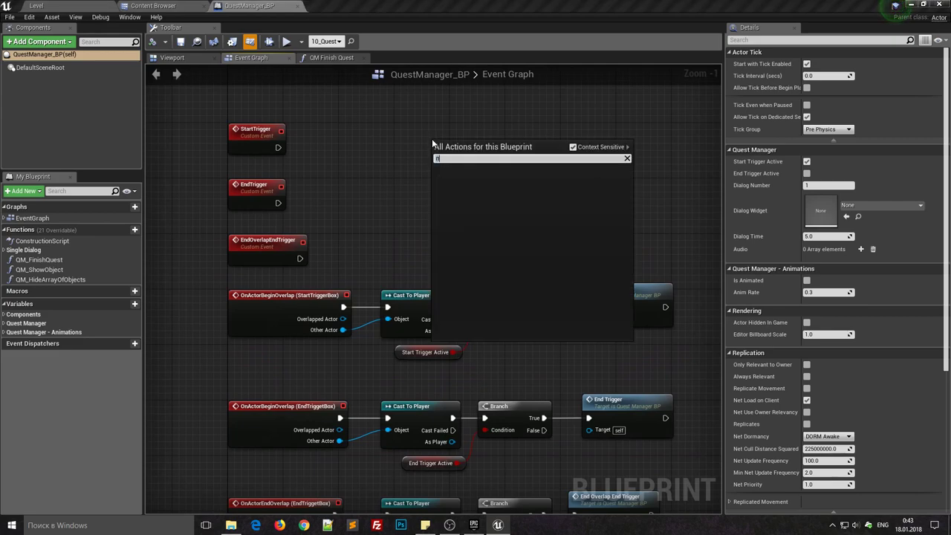
key(BackSpace)
text(get)
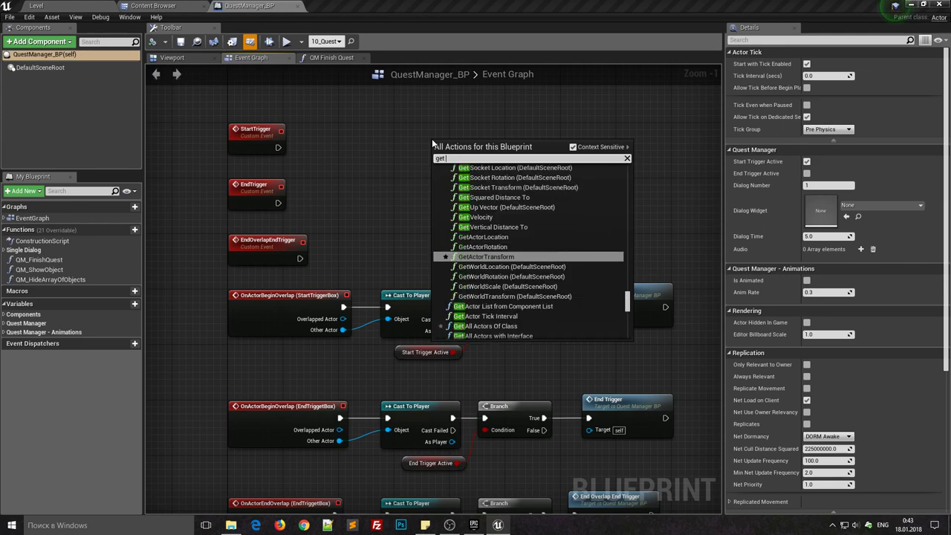
text( cu)
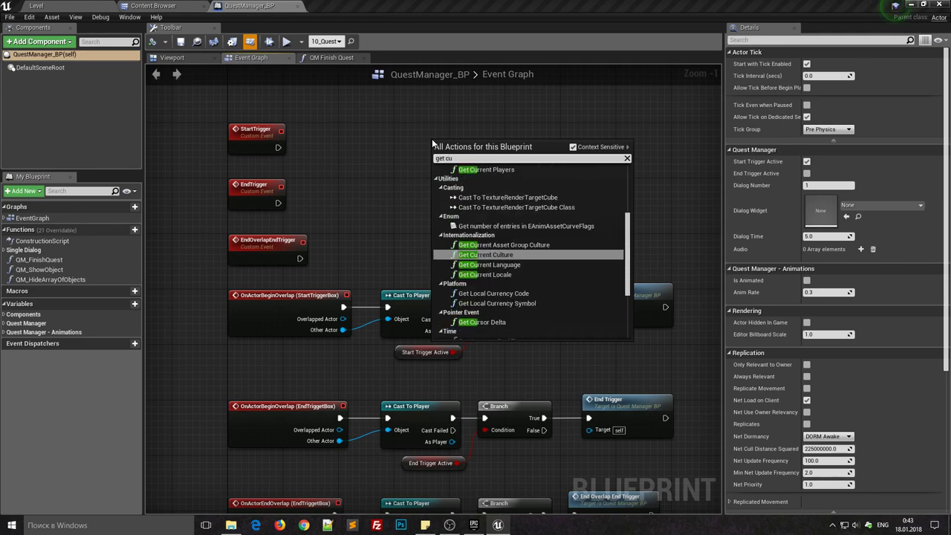
text(rrent c)
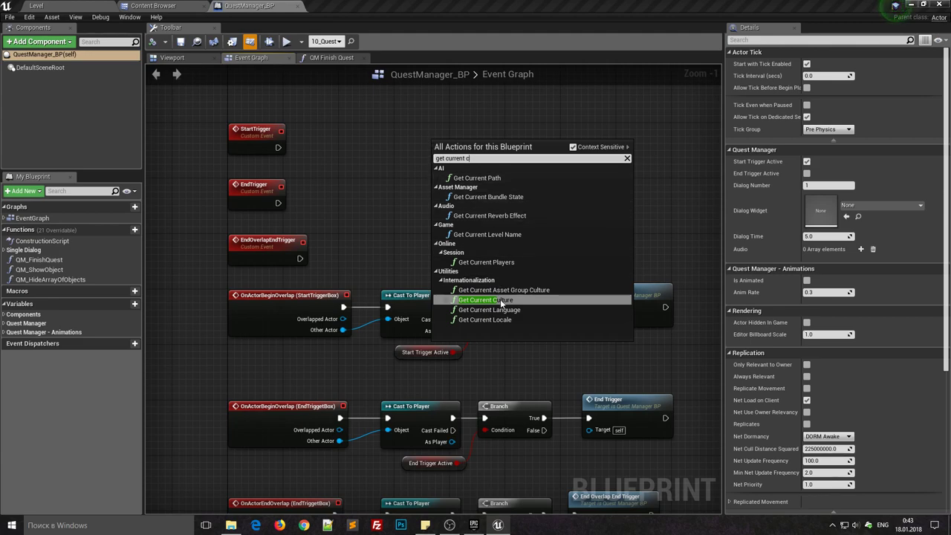
click(500, 299)
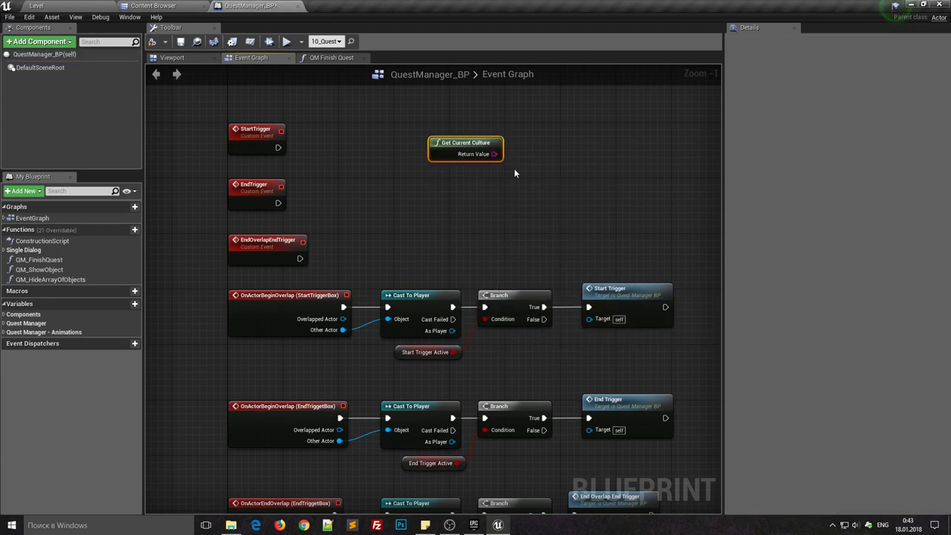
- Wire the culture into an Equal (String) comparison feeding a new Branch condition
drag(514, 170, 494, 178)
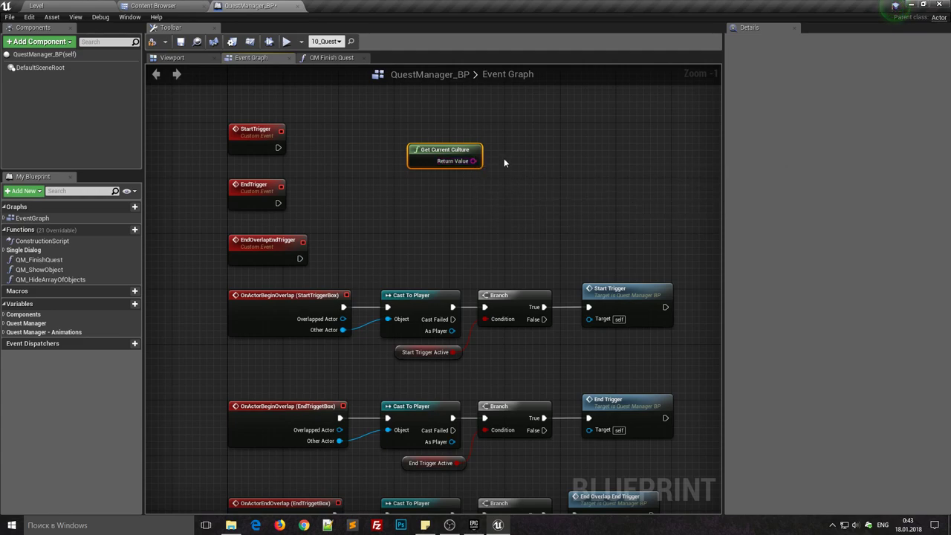
mouse_move(473, 161)
mouse_down()
mouse_move(541, 161)
mouse_move(515, 151)
mouse_up()
click(592, 206)
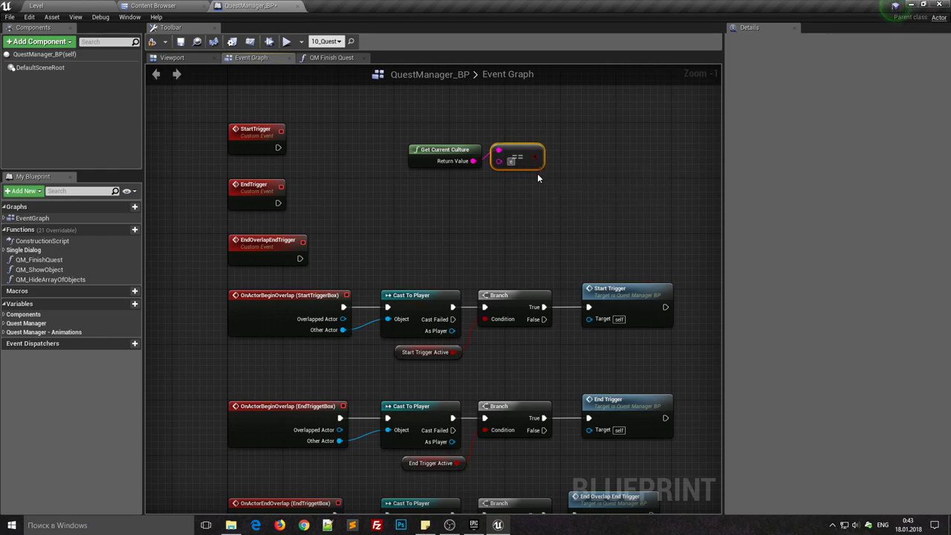
click(578, 179)
click(631, 149)
mouse_move(535, 157)
mouse_down()
mouse_move(635, 174)
mouse_move(593, 136)
mouse_up()
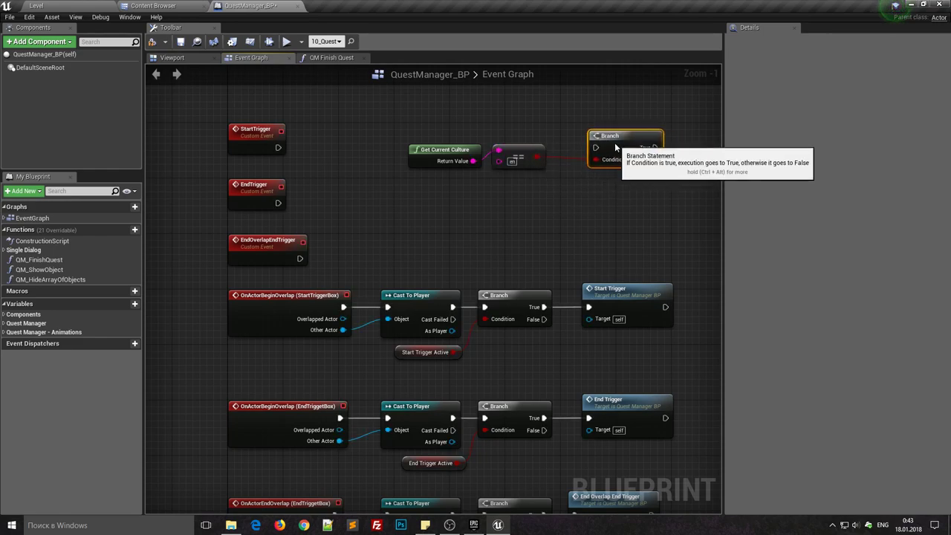
- Delete the trial culture, Equal and Branch nodes and save QuestManager_BP
drag(617, 186, 420, 138)
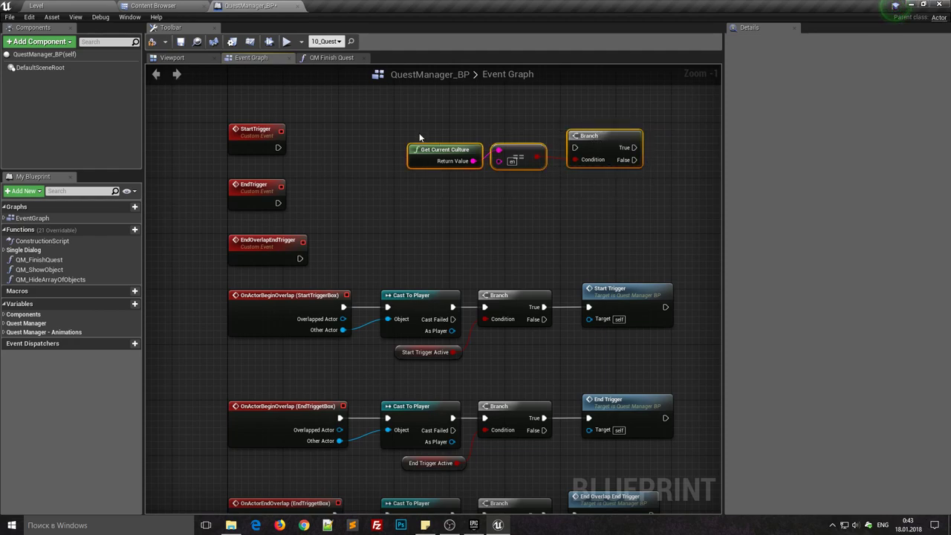
key(Delete)
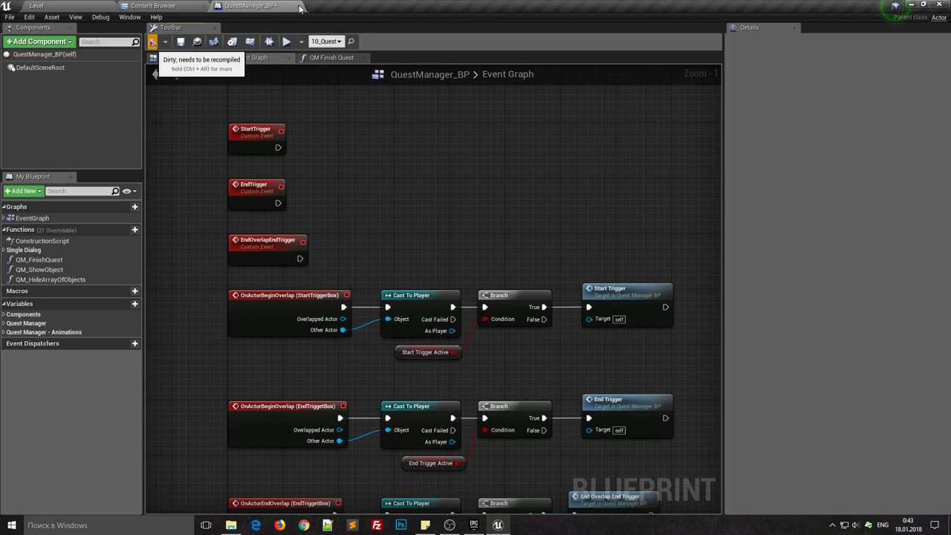
key(ctrl+s)
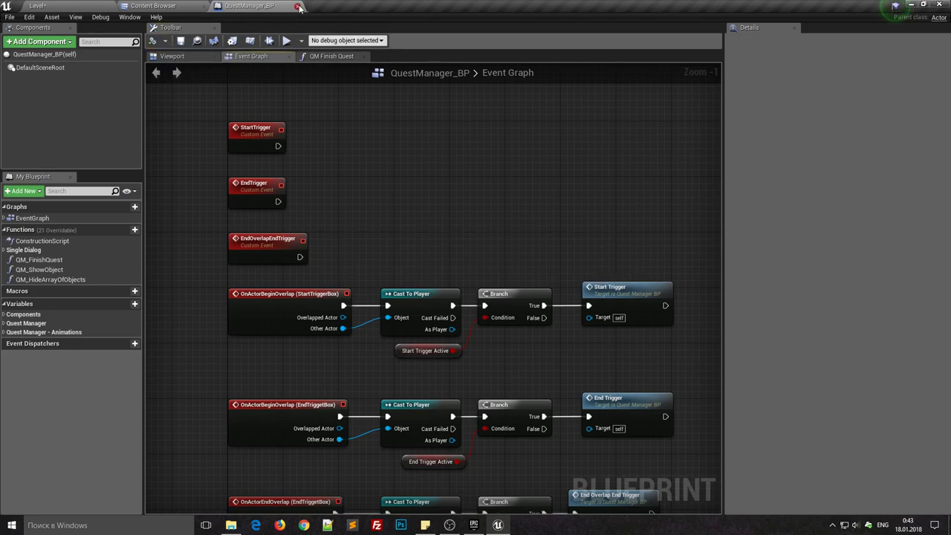
- Close QuestManager_BP and, in the level view, select 2_Quest and move toward the house
click(298, 6)
click(37, 5)
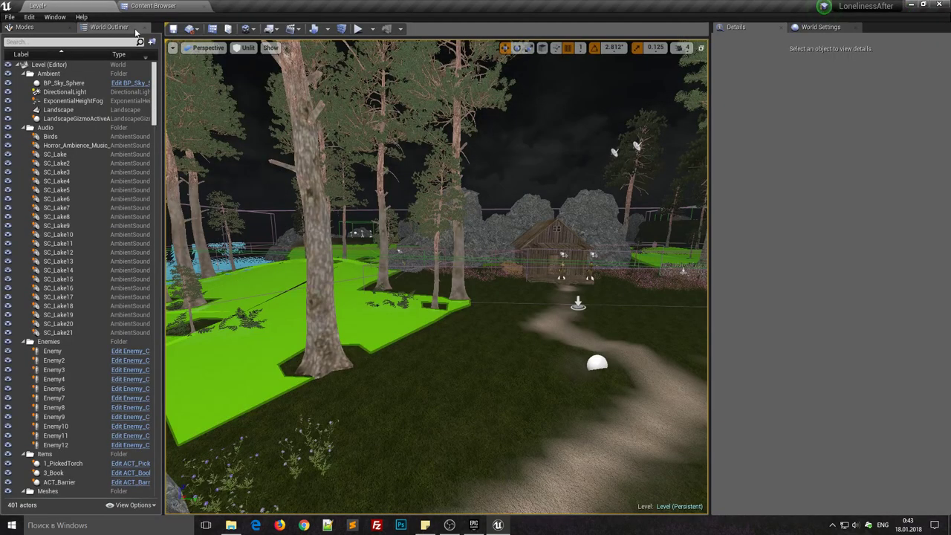
click(597, 363)
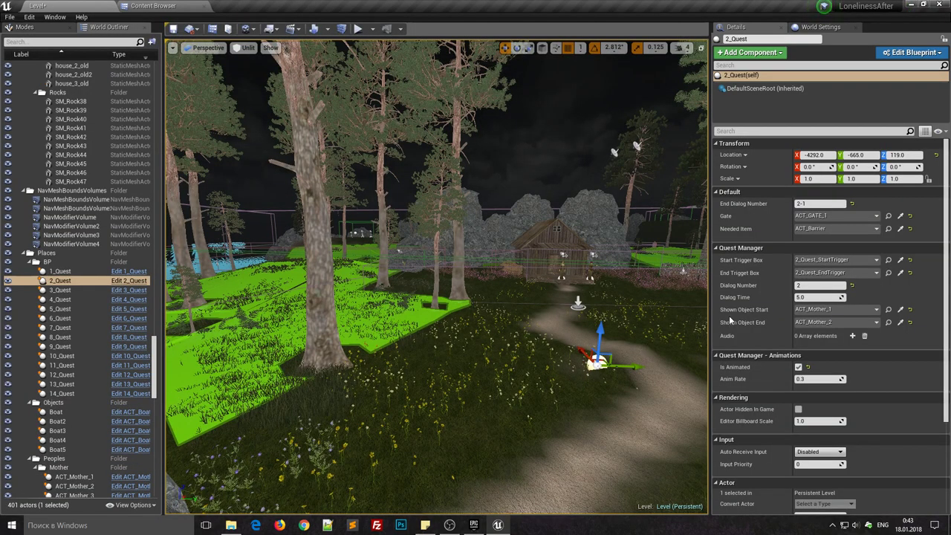
right_drag(548, 269, 565, 256)
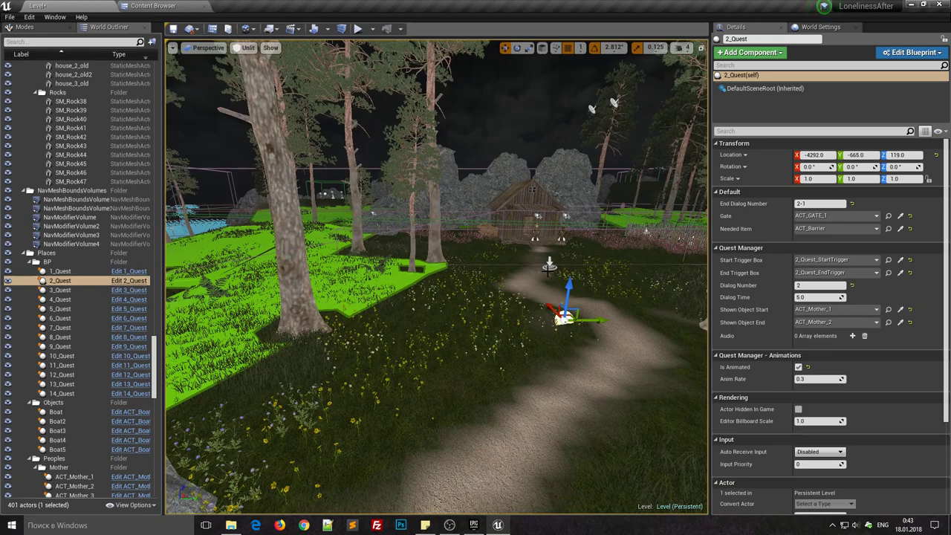
key(Escape)
- Open the Preview map from the Content Browser's Maps folder
click(153, 5)
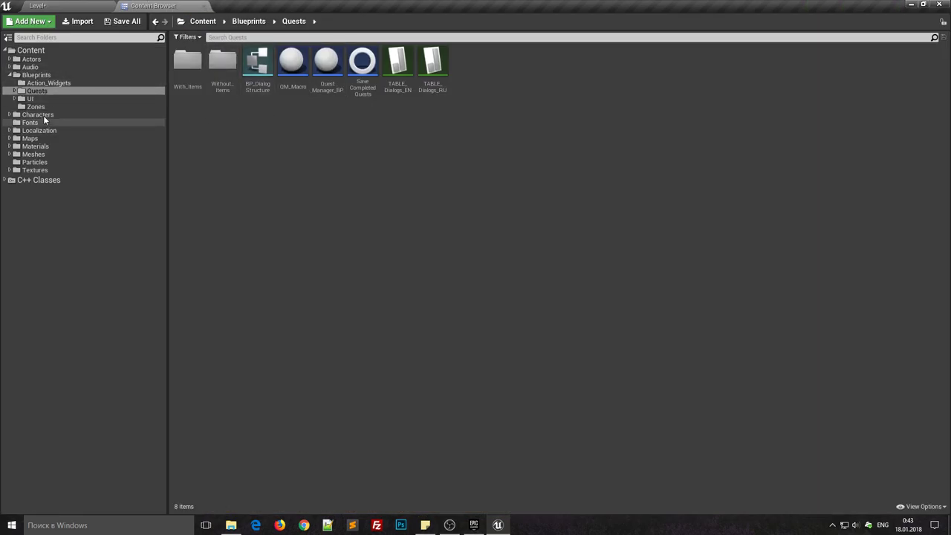
click(33, 139)
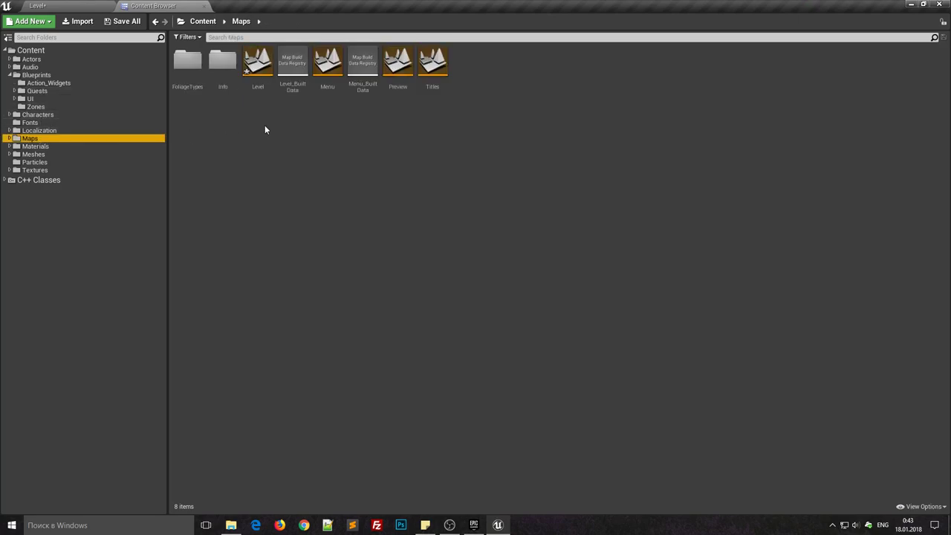
double_click(397, 65)
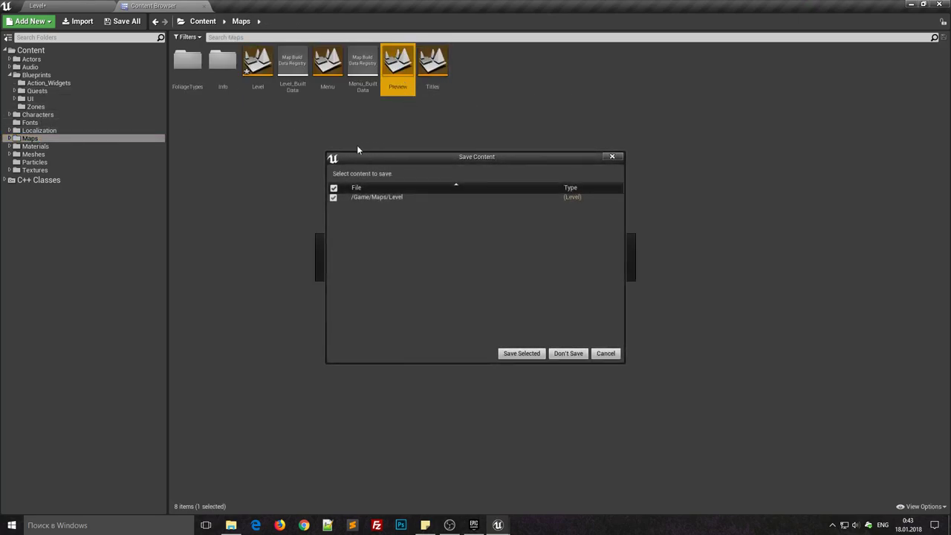
- Save the Level map, then launch the Preview map as a Standalone Game
click(524, 354)
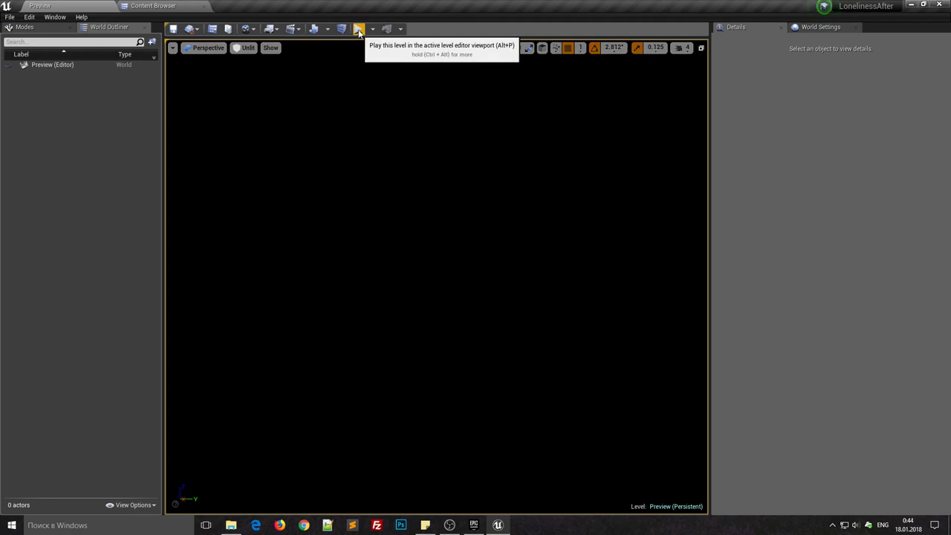
click(372, 29)
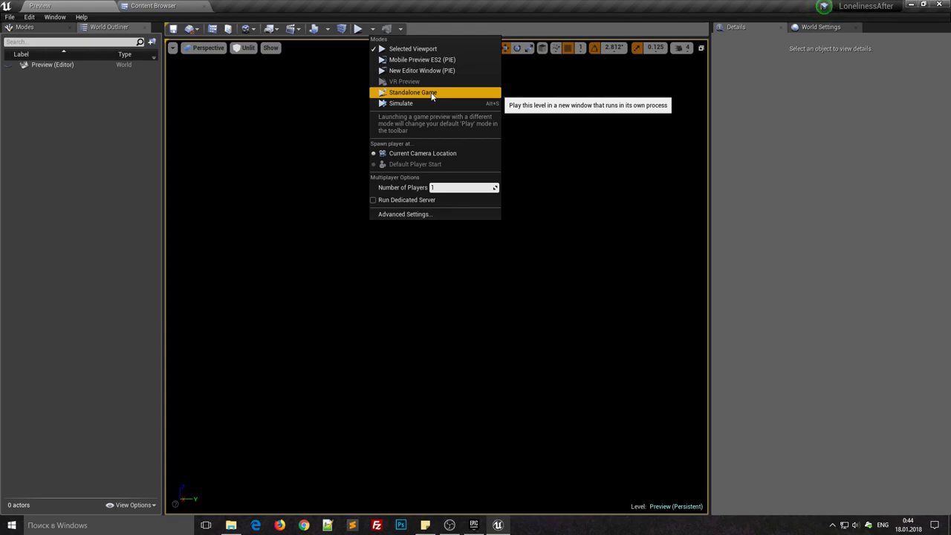
click(415, 95)
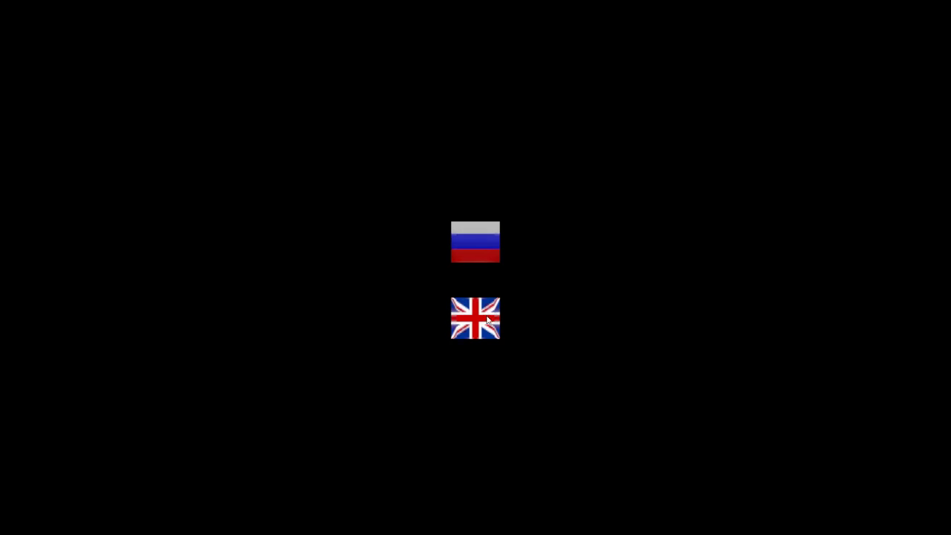
- Leave fullscreen, close the English preview, pick the Russian flag, expand Настройки, then quit via Выход
key(F11)
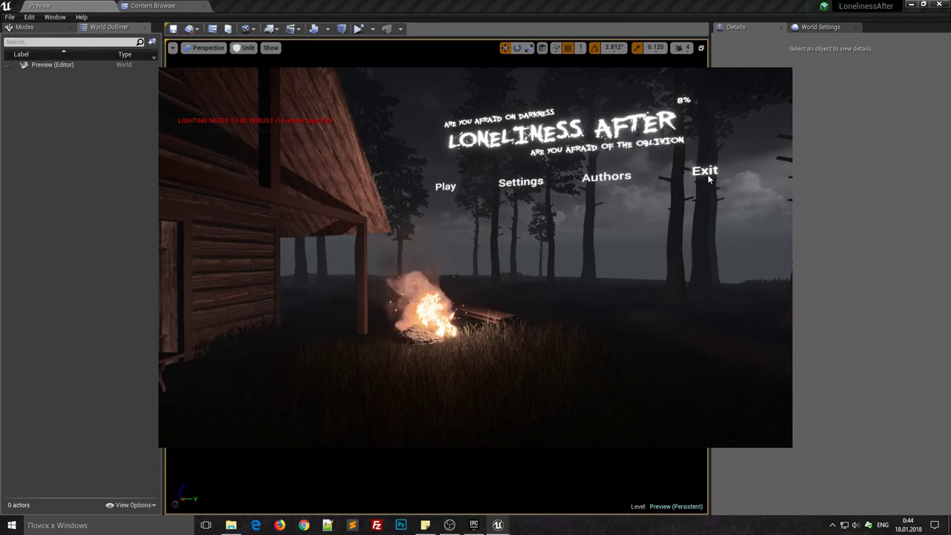
key(Escape)
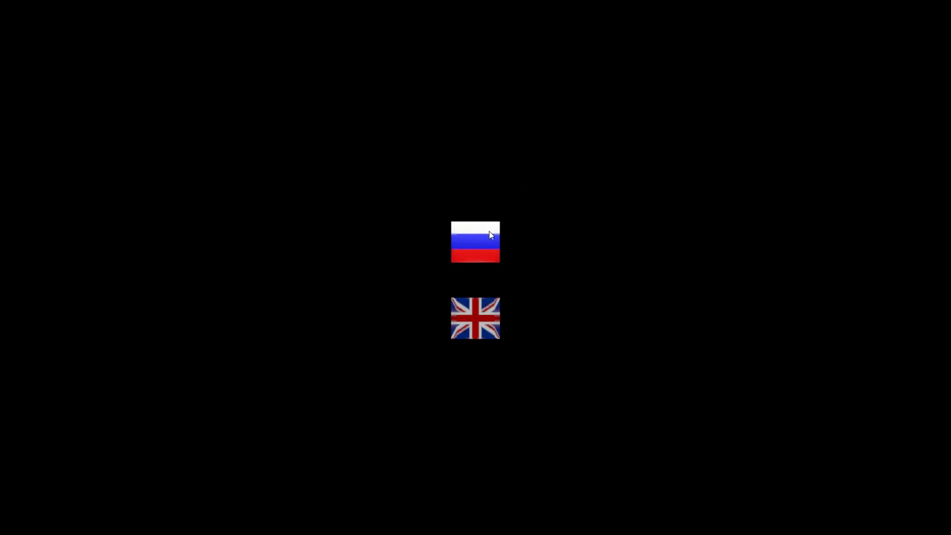
click(489, 234)
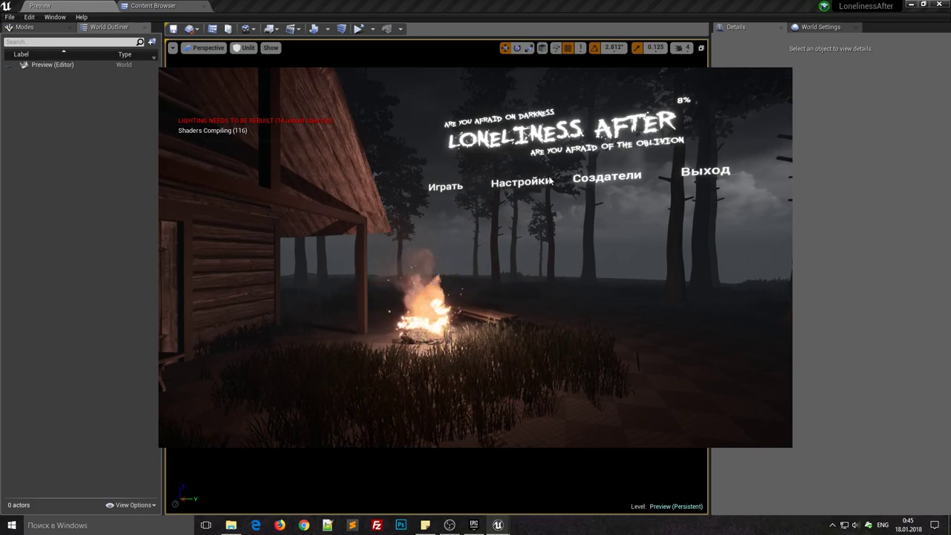
click(521, 181)
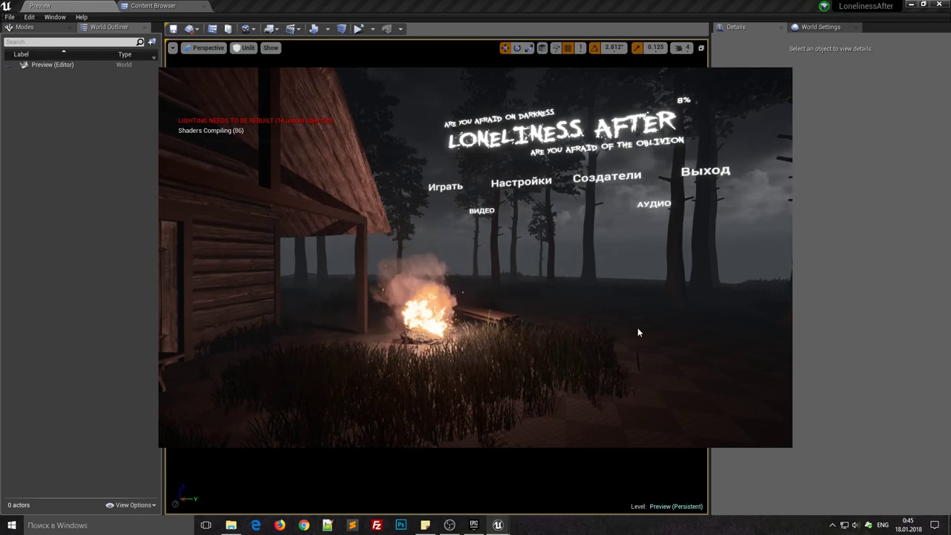
click(711, 175)
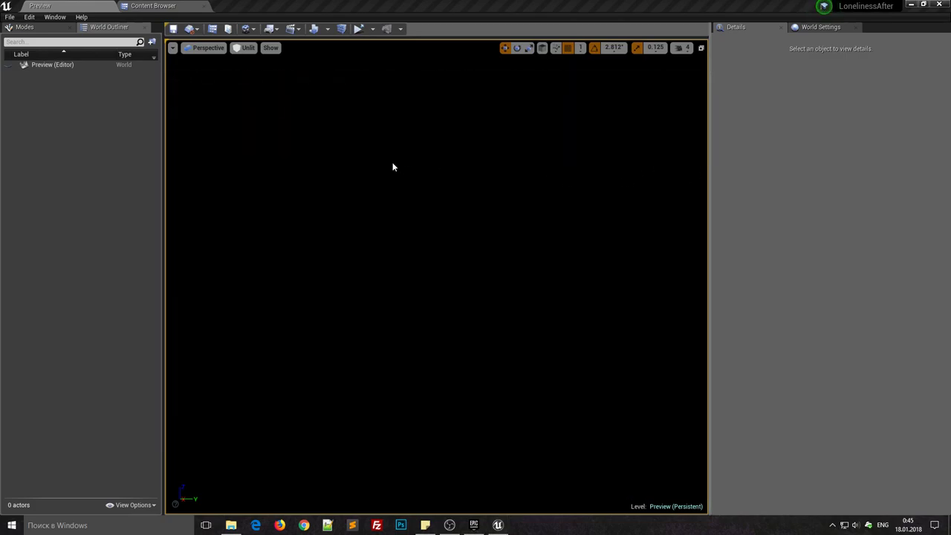